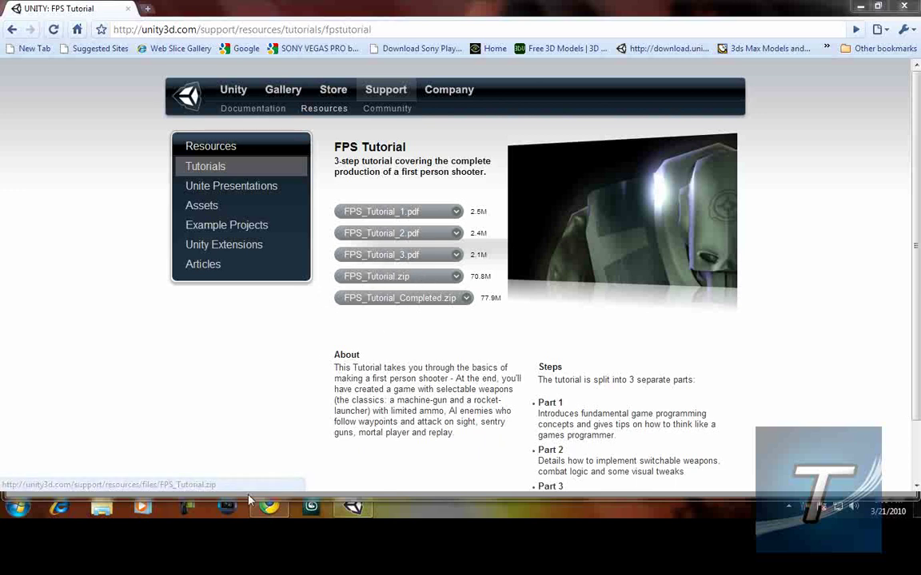
Switch to Unity and create a new empty scene in the Island Demo project
mouse_move(352, 507)
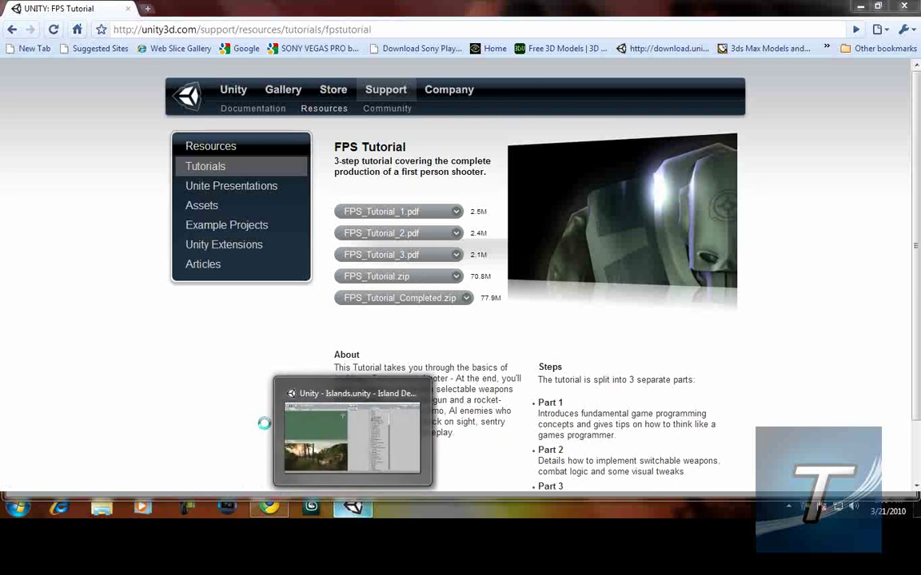
click(352, 438)
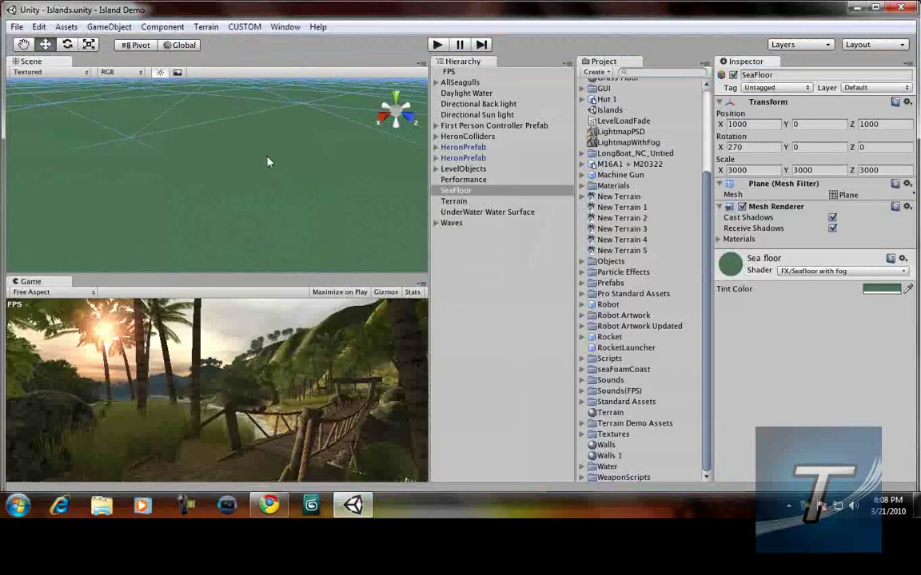
scroll(268, 157, down, 8)
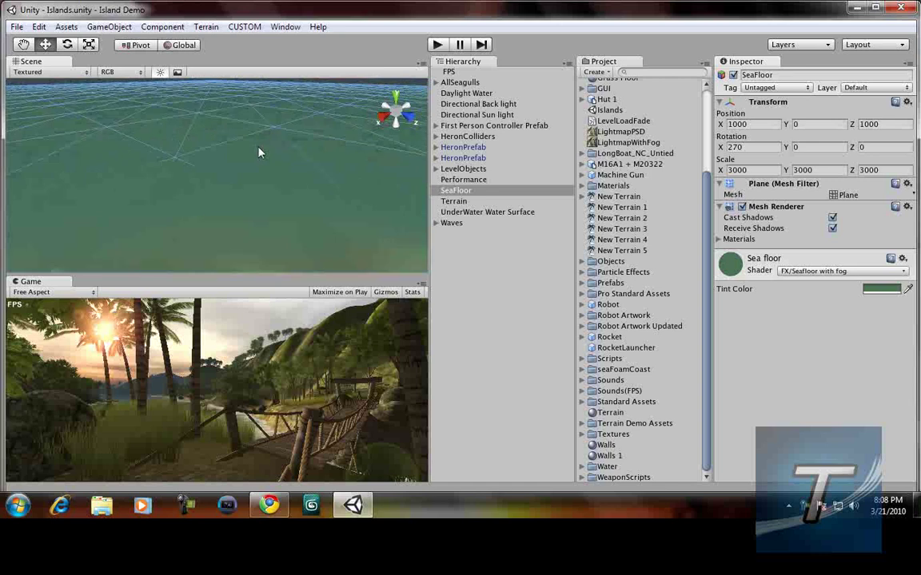
mouse_move(258, 148)
alt+mouse_down()
mouse_move(238, 155)
mouse_move(258, 143)
mouse_move(77, 107)
mouse_move(78, 130)
mouse_move(250, 159)
alt+mouse_up()
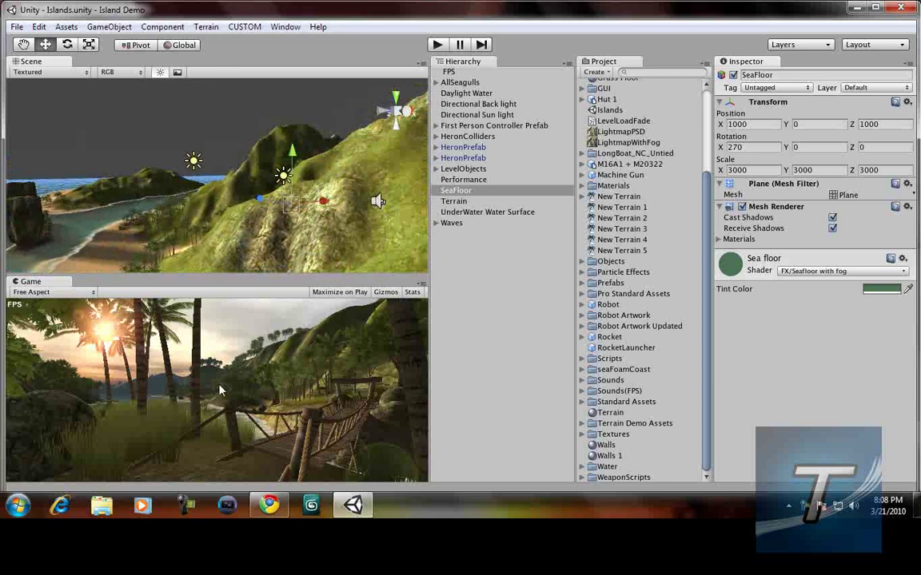
alt+drag(211, 268, 211, 269)
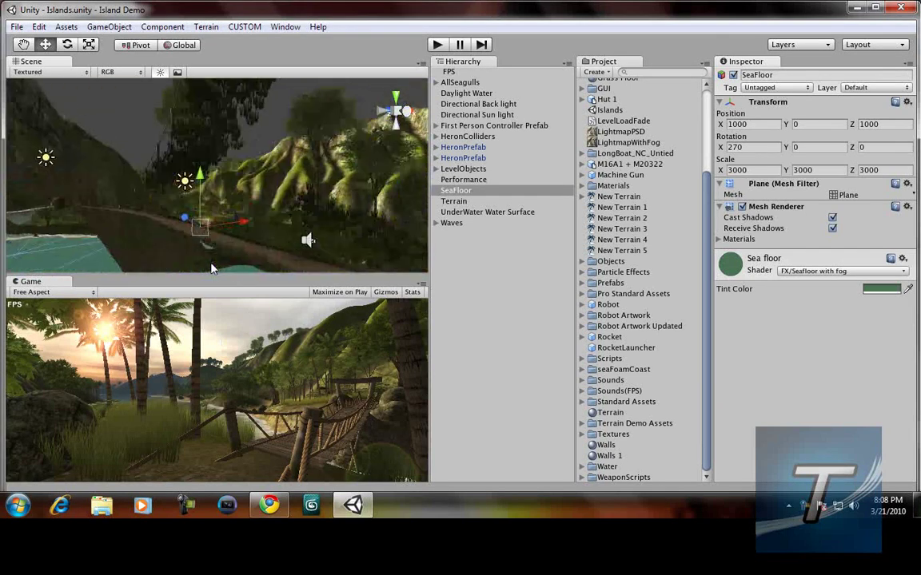
scroll(212, 268, down, 10)
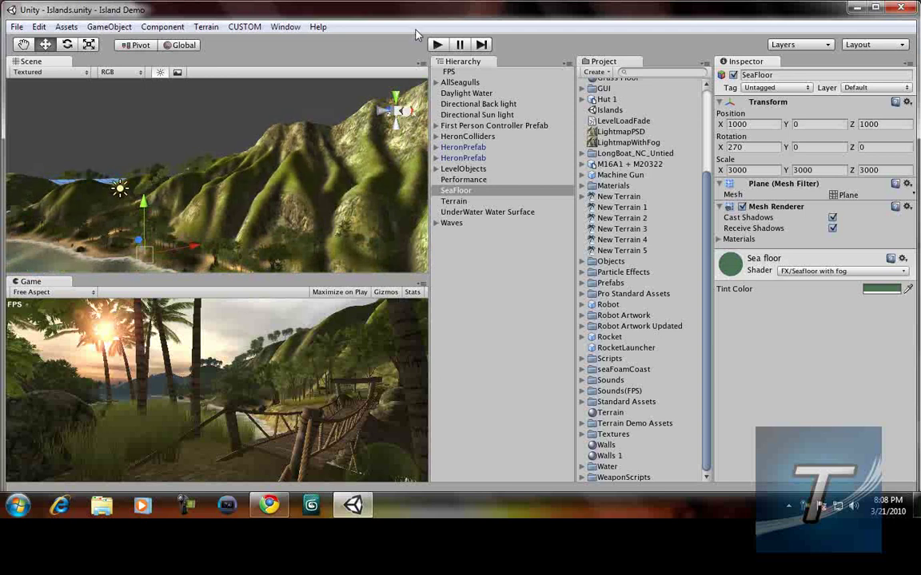
right_drag(313, 116, 119, 133)
click(17, 27)
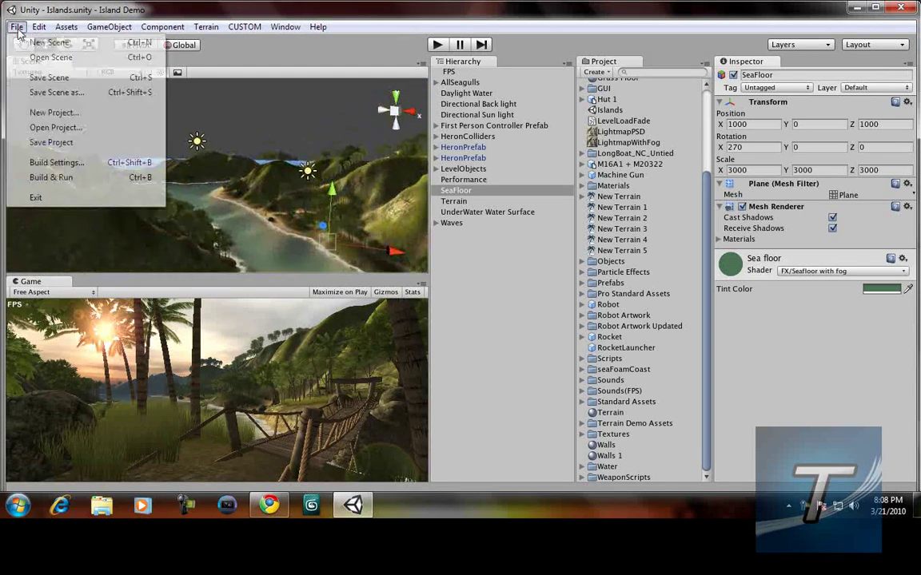
click(24, 44)
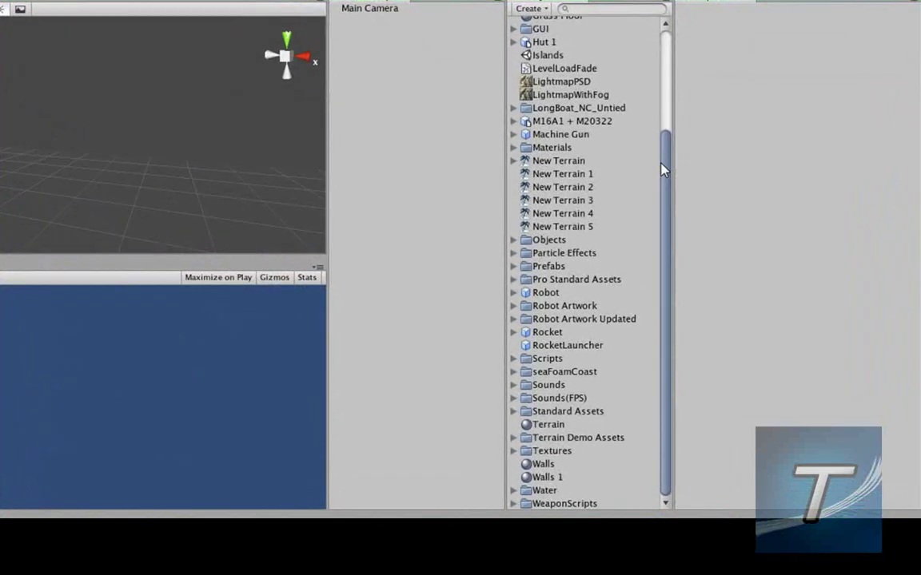
drag(703, 205, 703, 117)
drag(662, 62, 678, 2)
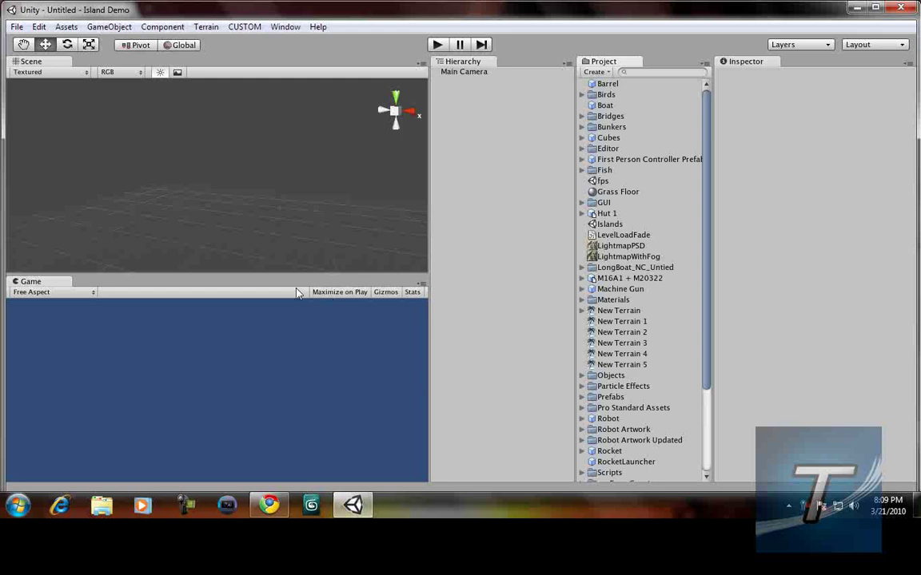
Switch to the file explorer and examine the Assets folder of the FPS project in the Documents library
click(268, 504)
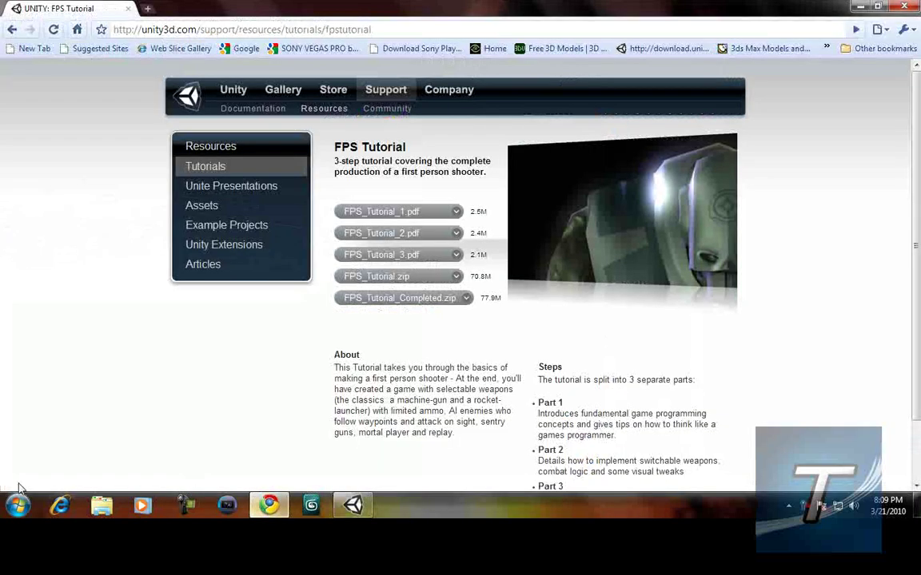
click(101, 504)
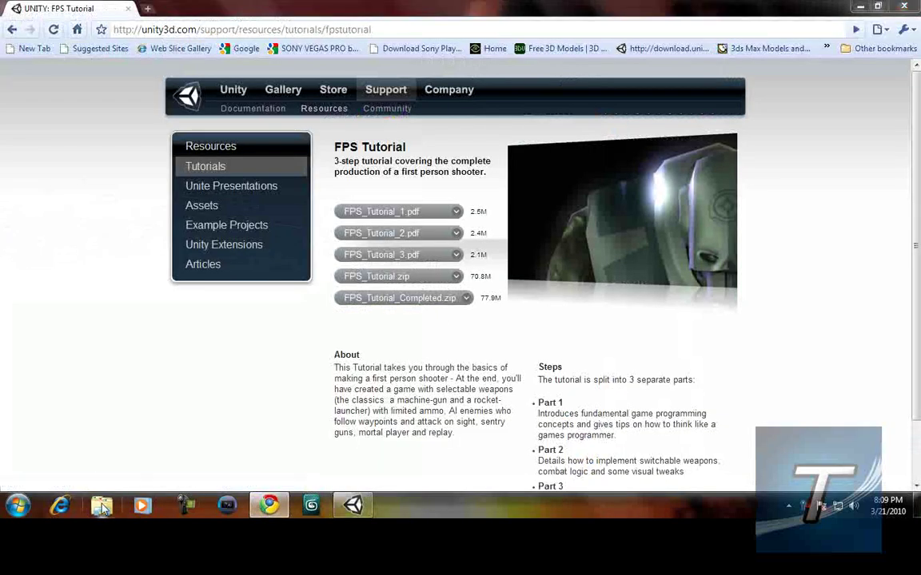
double_click(301, 125)
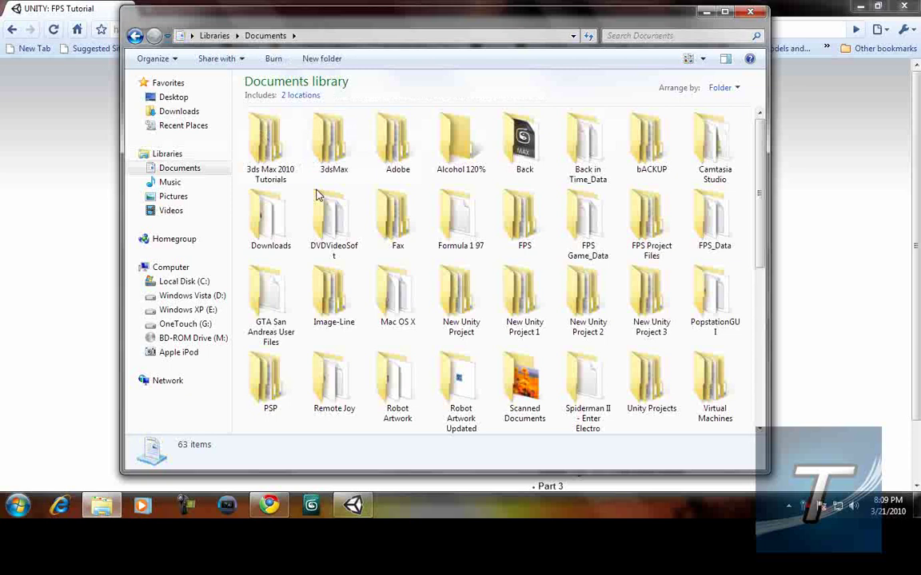
double_click(524, 214)
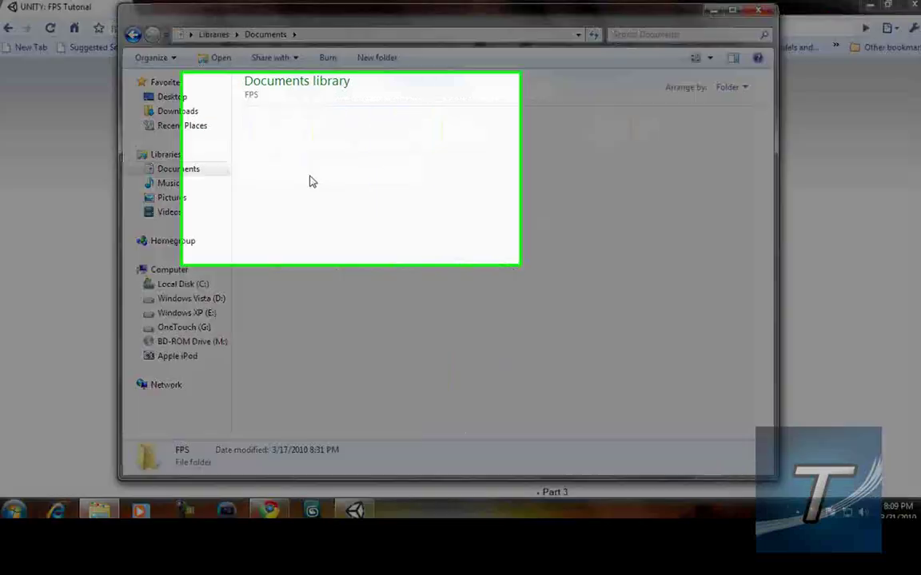
click(241, 231)
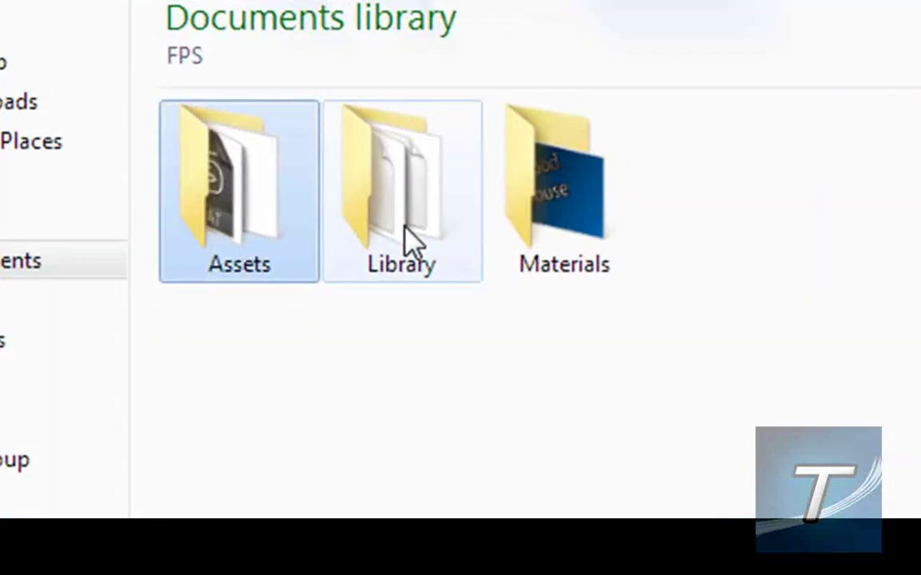
ctrl+click(404, 227)
double_click(282, 230)
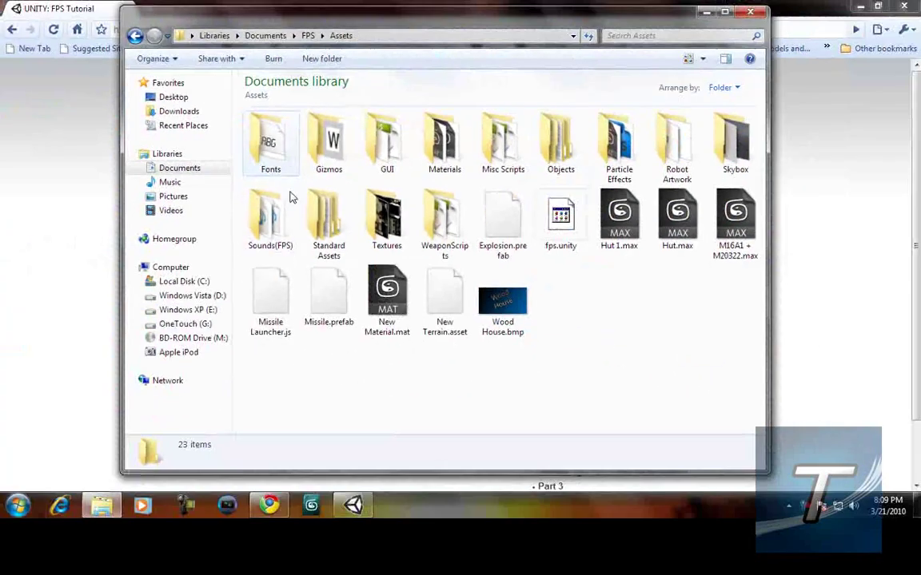
drag(273, 359, 479, 384)
Return to Unity and expand the Objects folder and its mainLevelMesh subfolder in the project assets
click(353, 505)
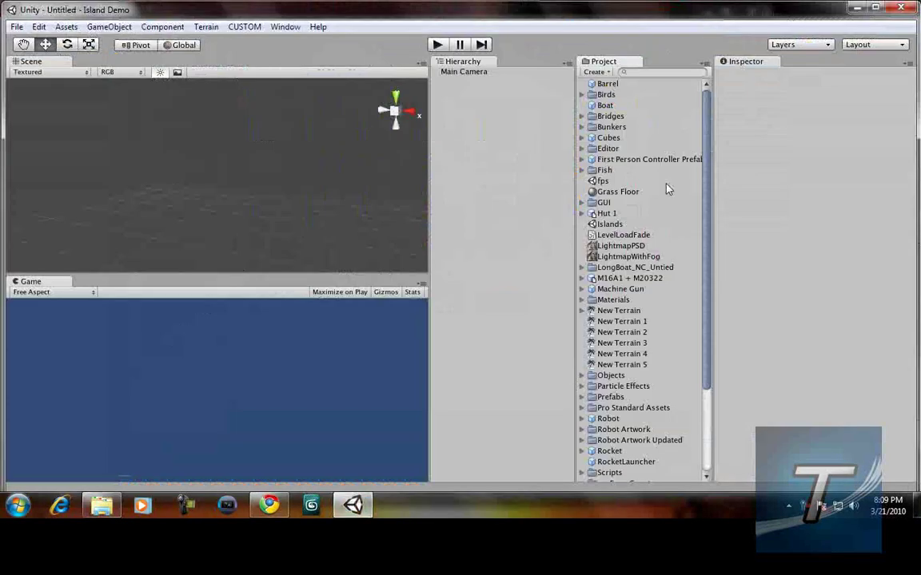
scroll(705, 204, down, 3)
scroll(698, 211, up, 3)
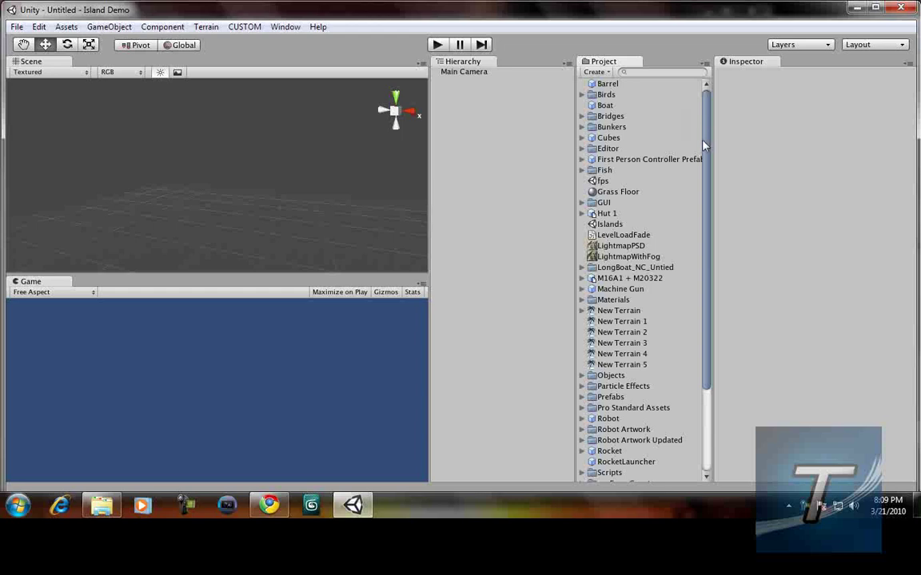
scroll(700, 227, down, 3)
scroll(704, 120, up, 3)
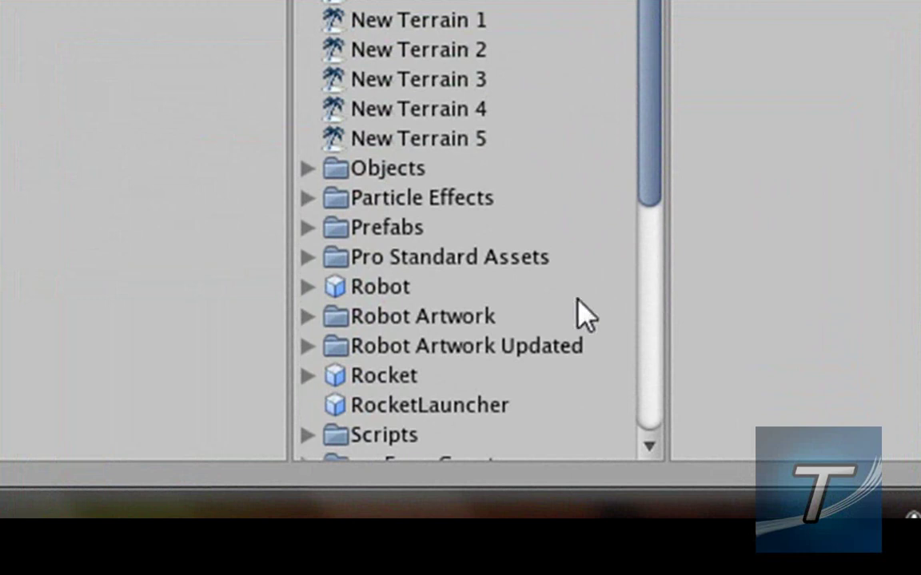
click(349, 172)
click(305, 169)
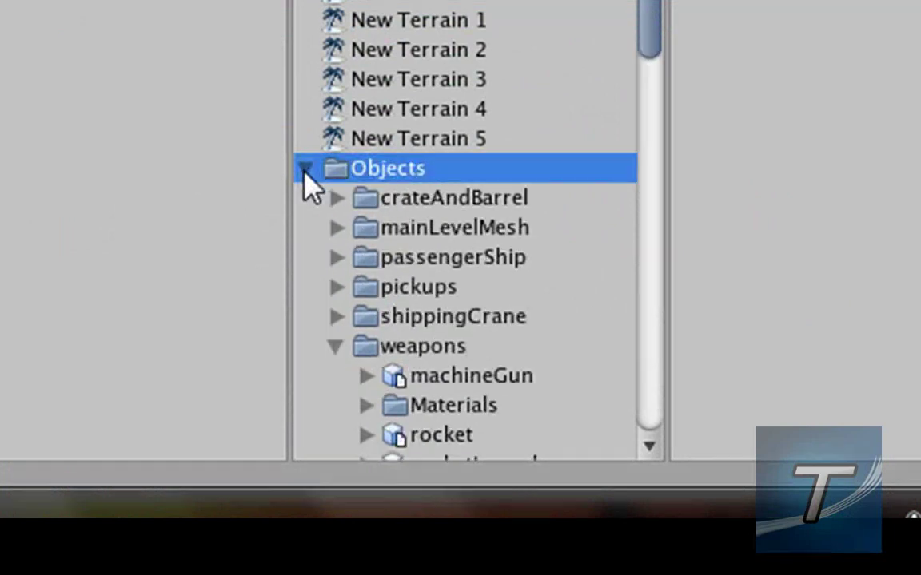
click(383, 233)
click(338, 228)
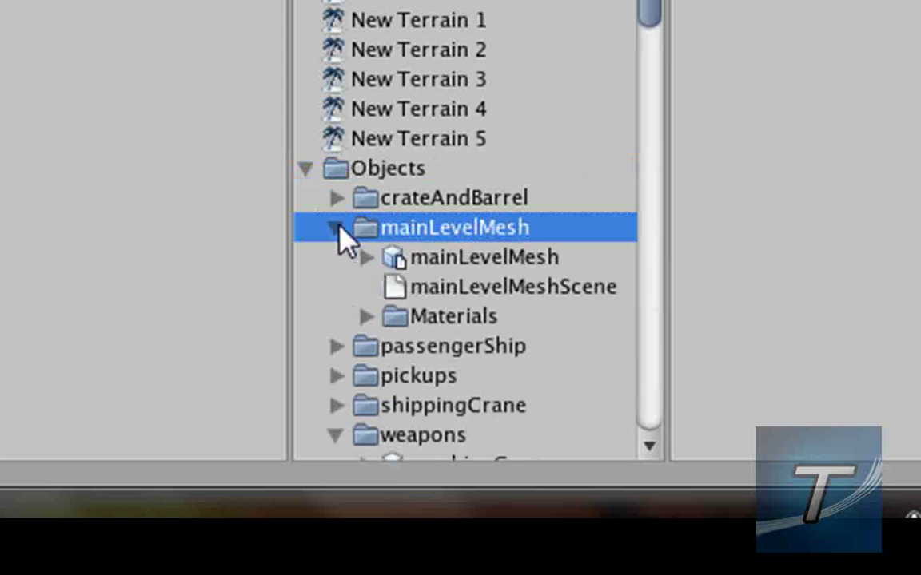
Select the mainLevelMesh model and check its import Scale Factor
click(424, 266)
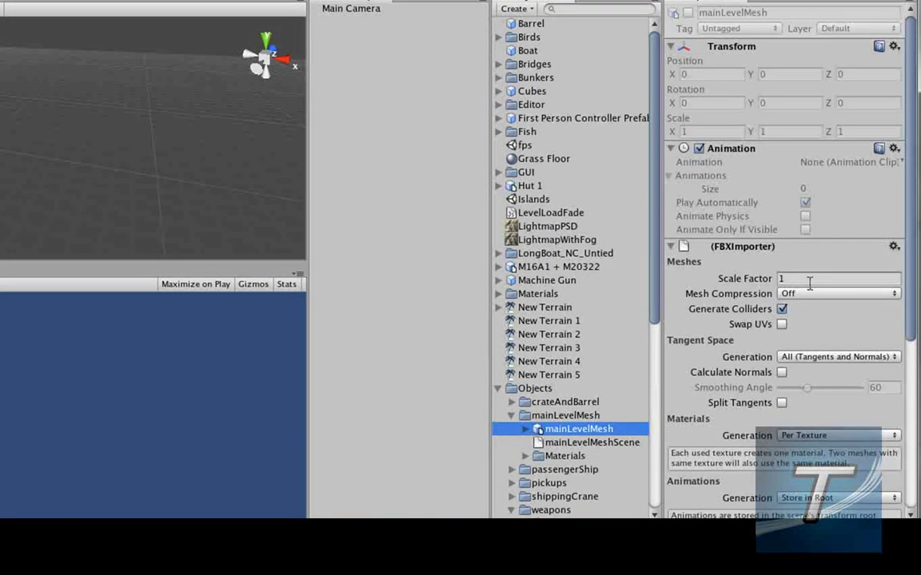
click(802, 278)
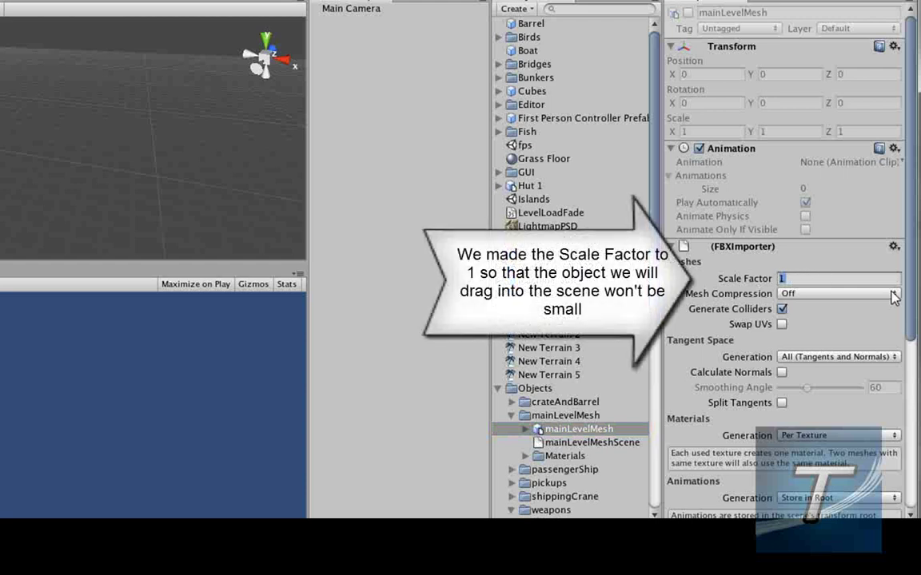
scroll(867, 480, down, 5)
scroll(787, 319, up, 5)
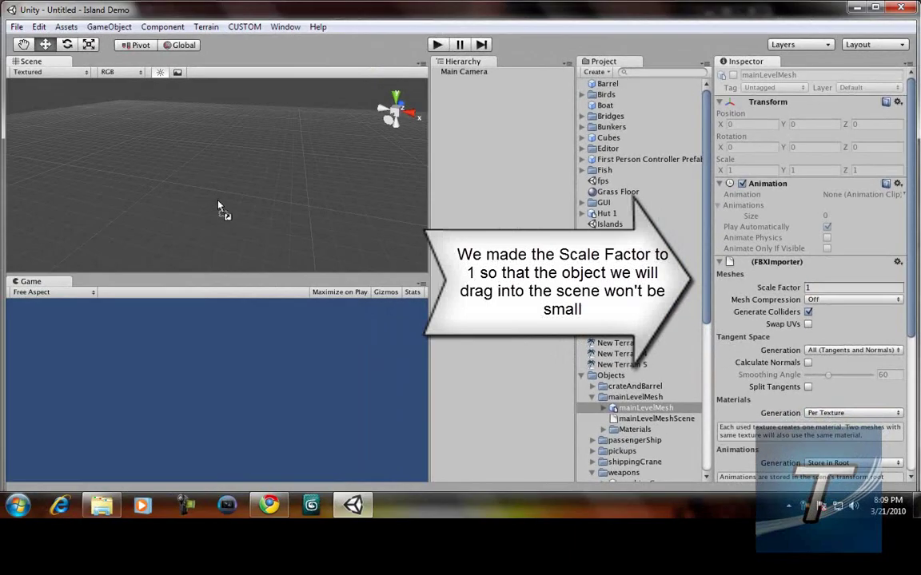
Place the mainLevelMesh model in the scene and frame it for a close view
drag(220, 207, 222, 205)
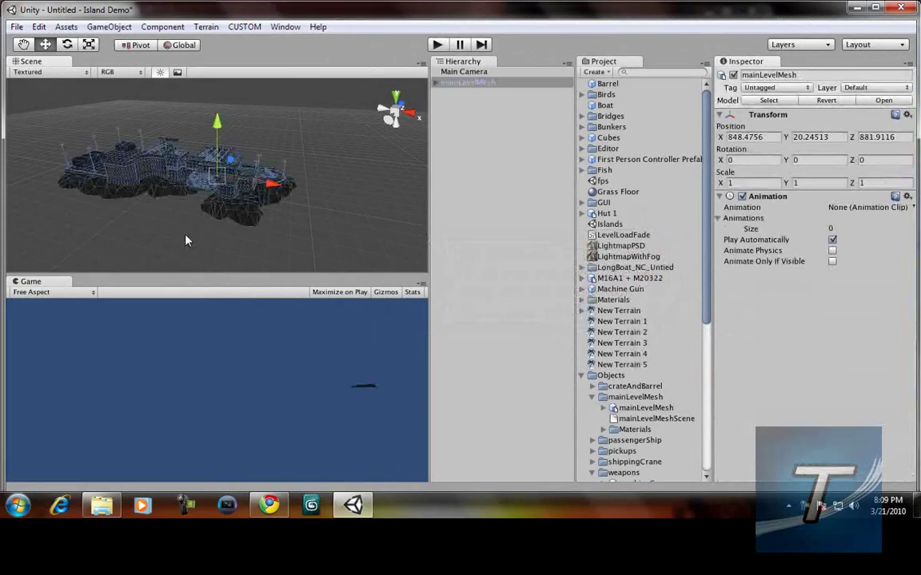
key(f)
scroll(183, 240, up, 3)
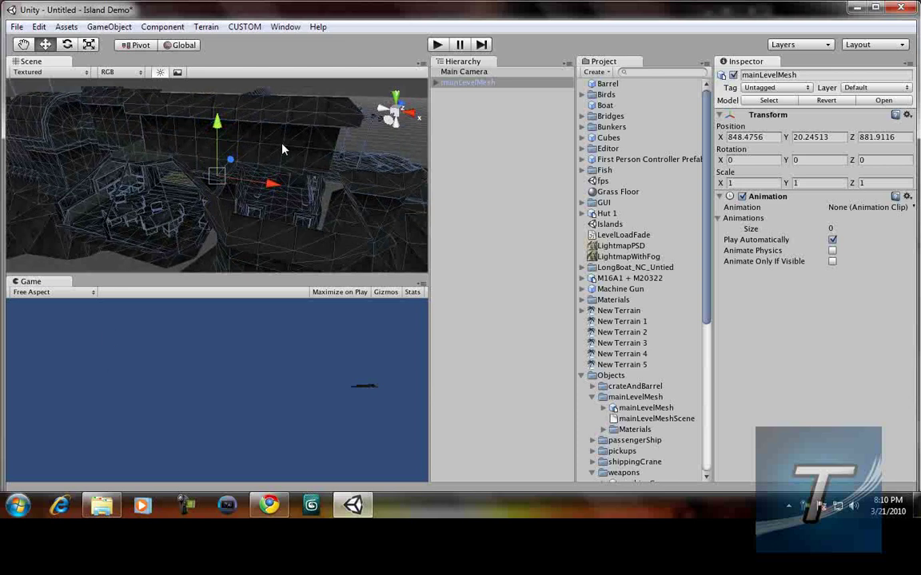
Apply the 2 by 3 window layout and delete the mainLevelMesh object from the scene
click(285, 27)
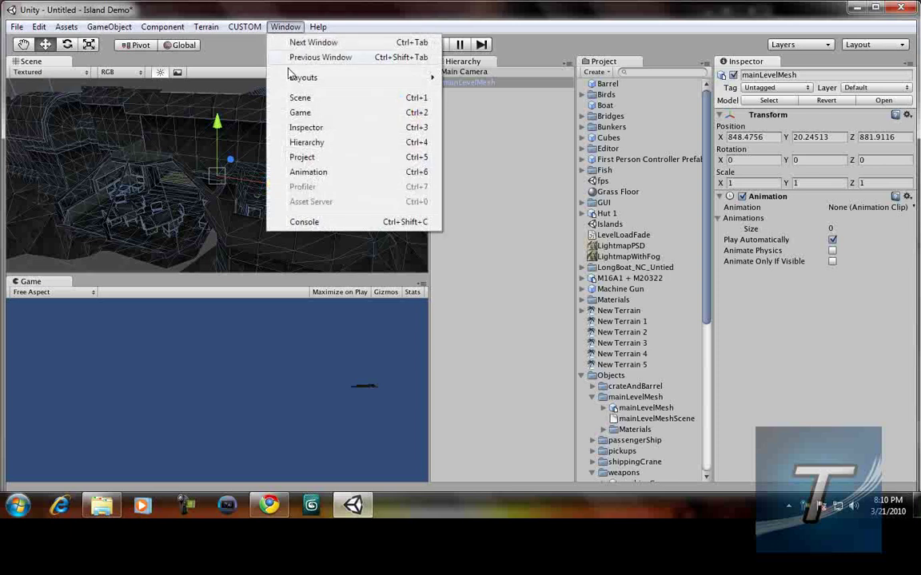
mouse_move(336, 83)
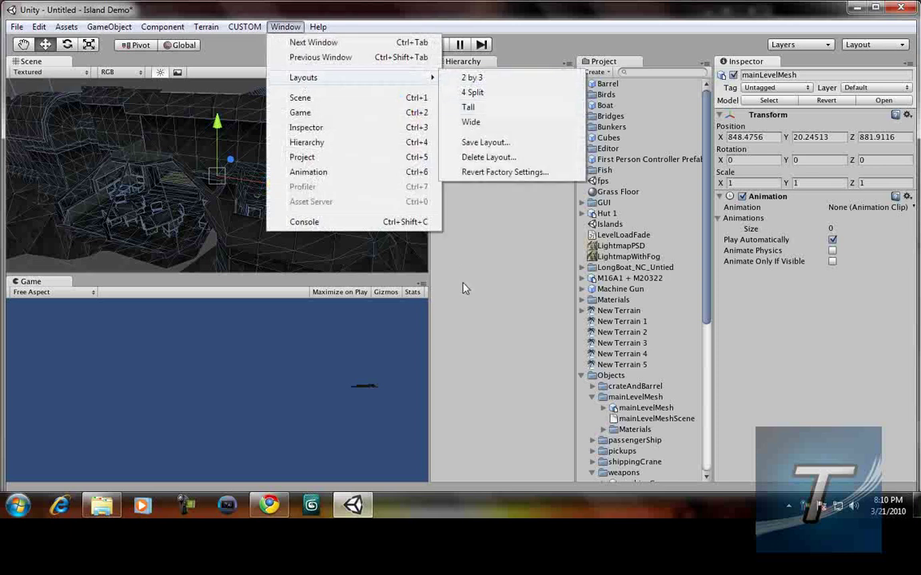
click(472, 78)
key(Delete)
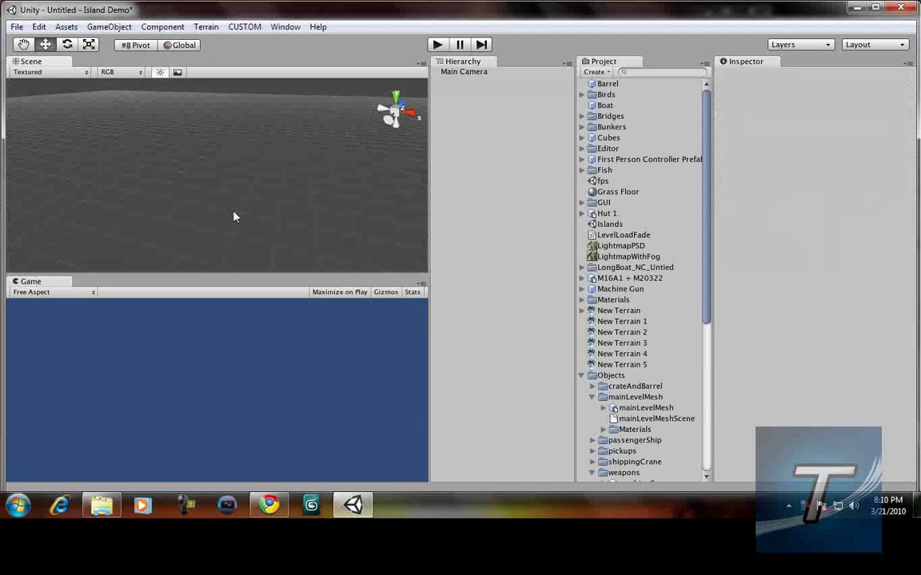
Create a new terrain in the empty scene
click(205, 26)
click(216, 41)
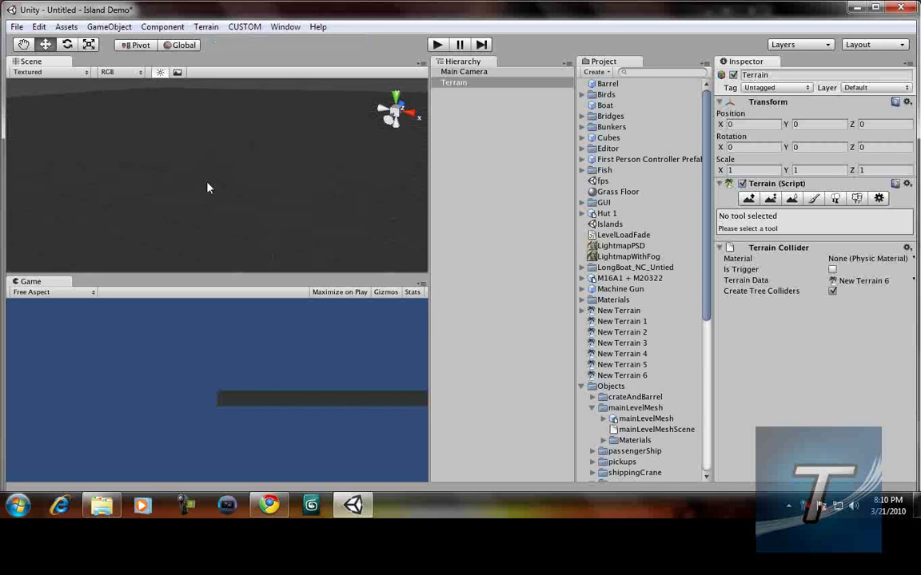
scroll(206, 182, down, 7)
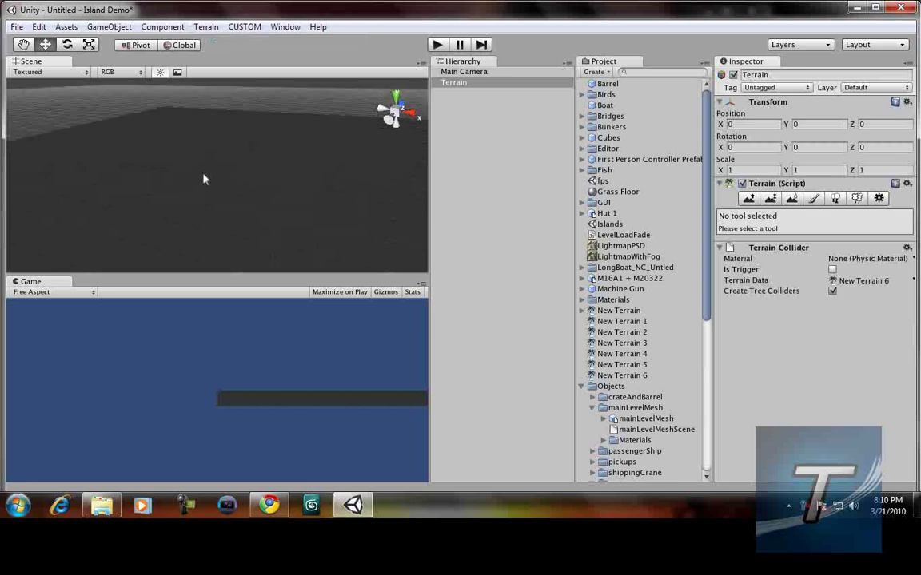
Set the terrain's width and length to 512 and apply the new resolution
click(206, 27)
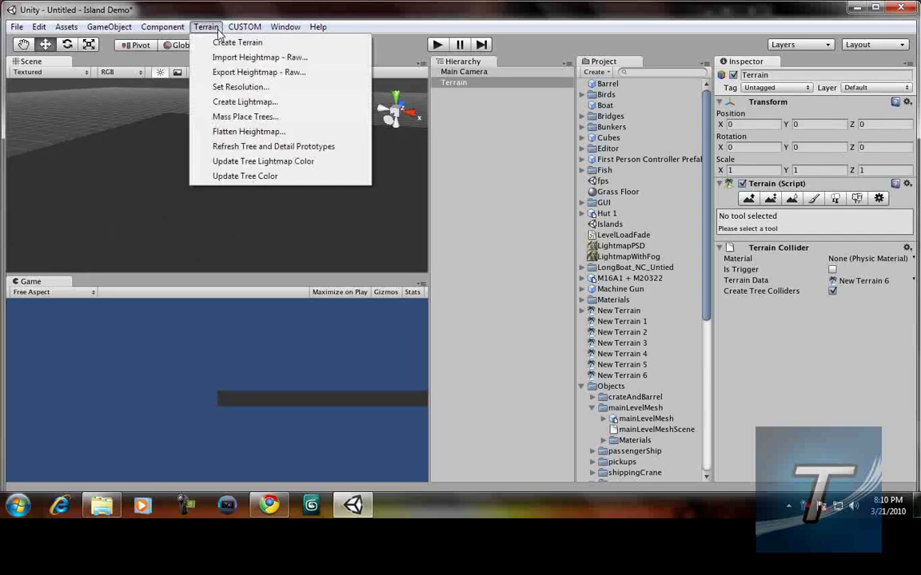
click(240, 87)
double_click(289, 79)
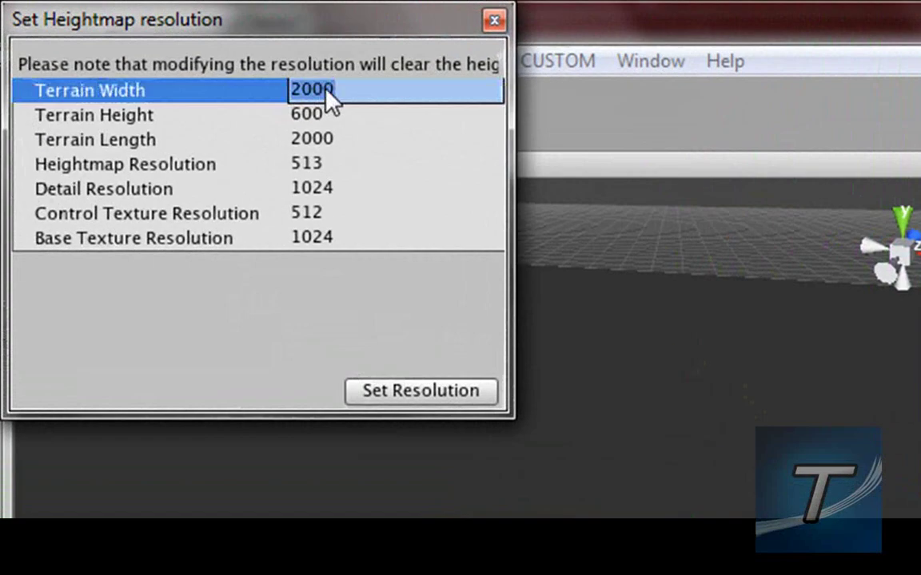
text(512)
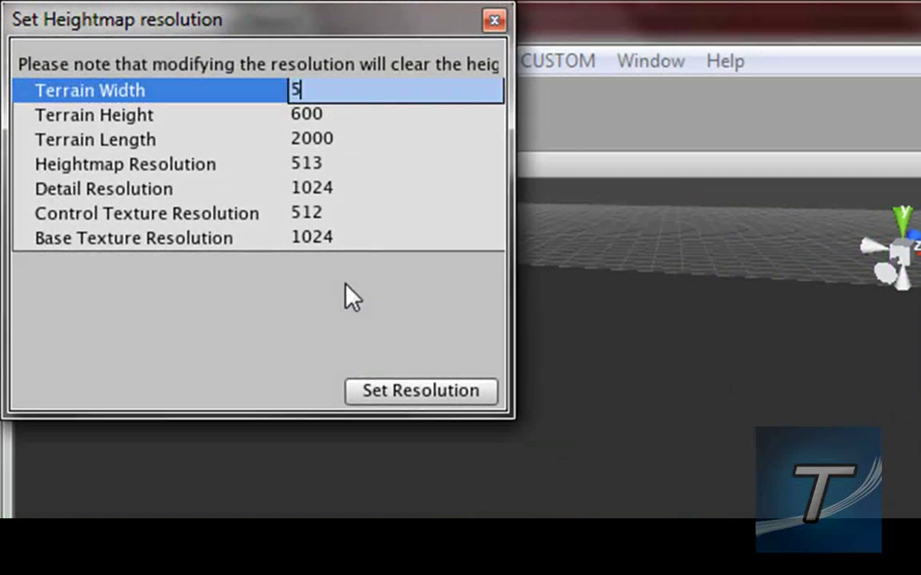
double_click(354, 141)
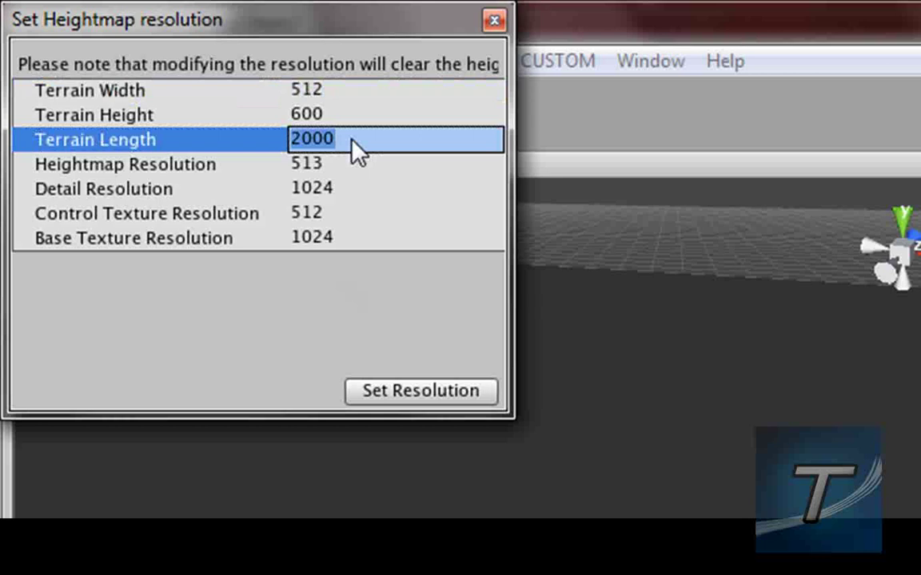
text(512)
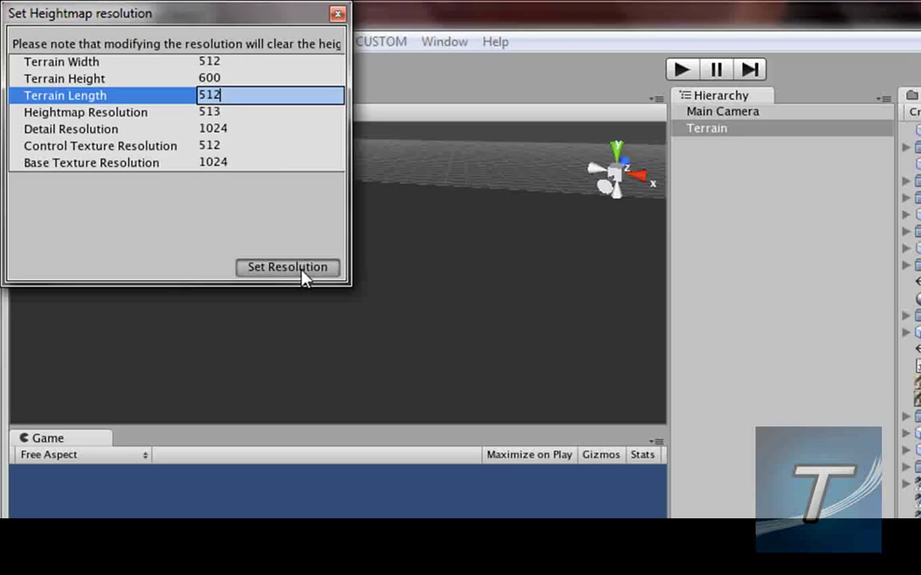
click(442, 400)
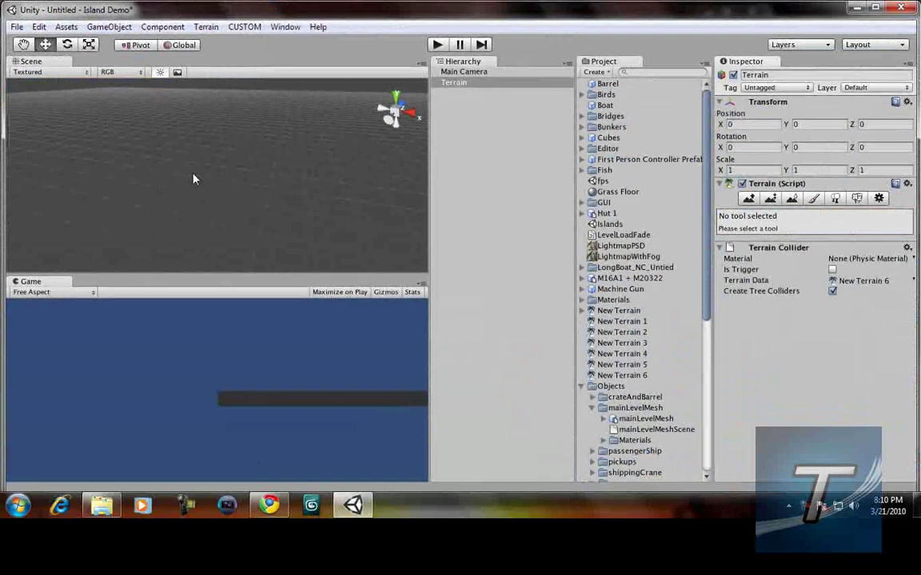
Add a point light and raise it above the terrain to a Y position of about 143.6
key(f)
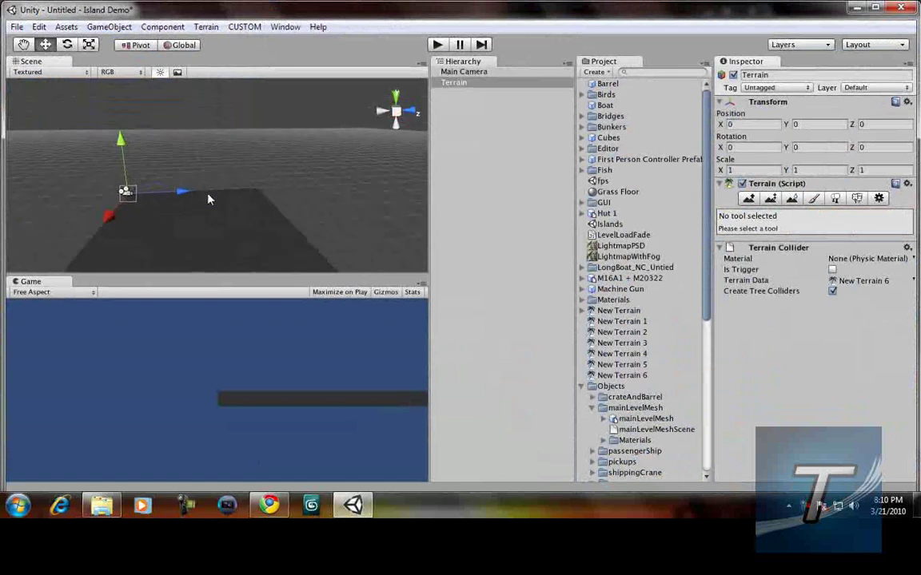
right_drag(256, 127, 204, 161)
scroll(214, 161, up, 7)
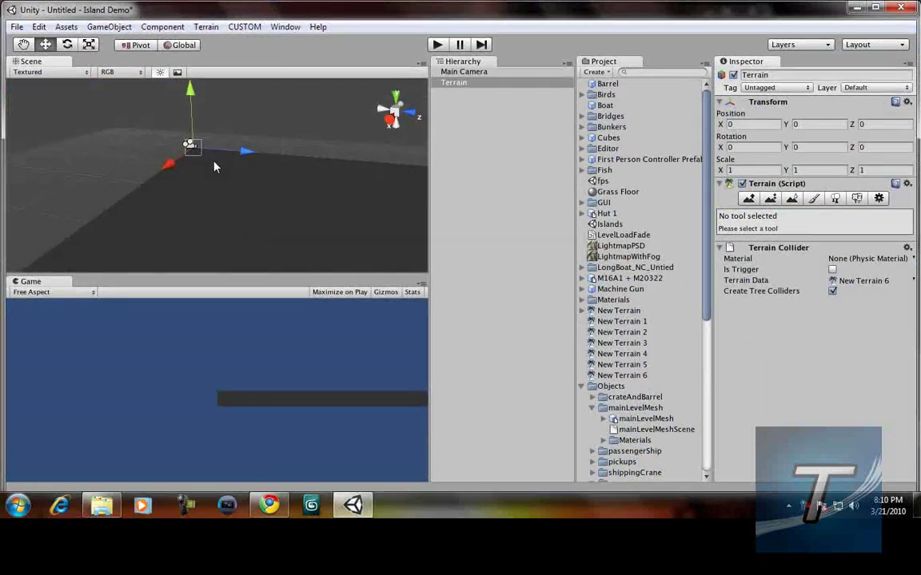
alt+drag(108, 147, 281, 184)
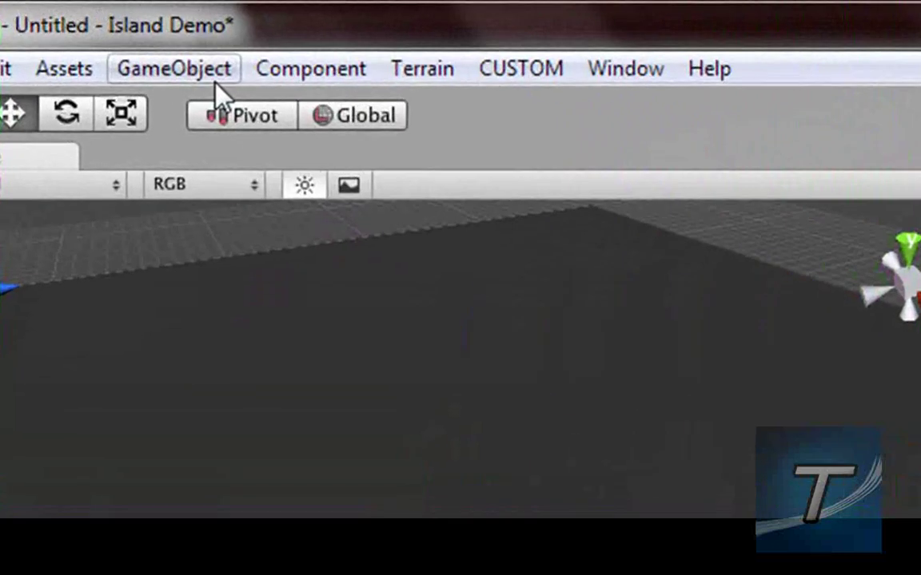
click(214, 77)
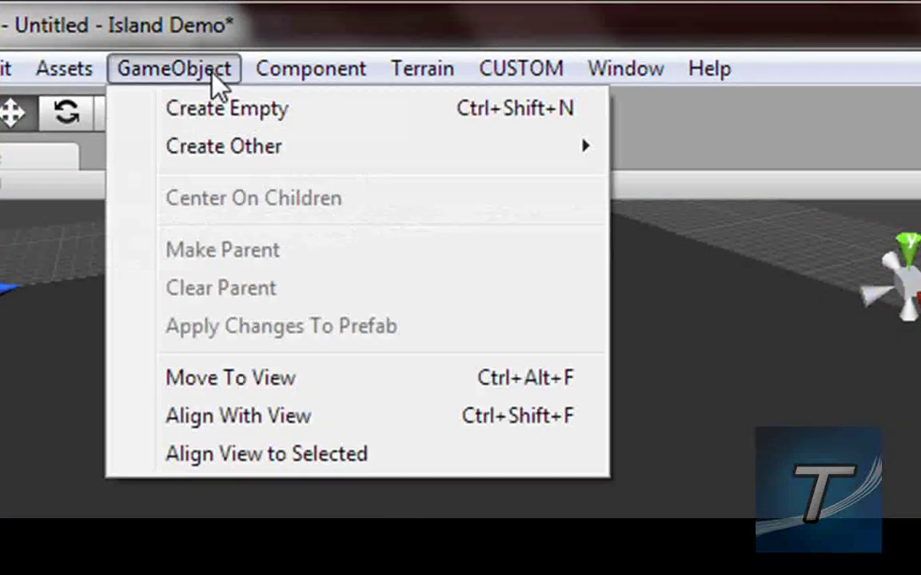
mouse_move(227, 164)
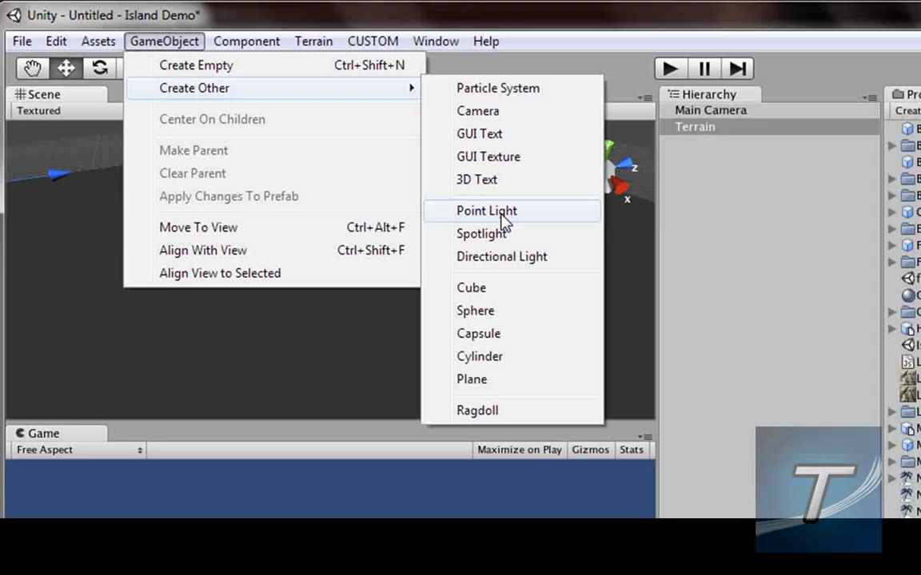
click(723, 352)
scroll(328, 211, down, 5)
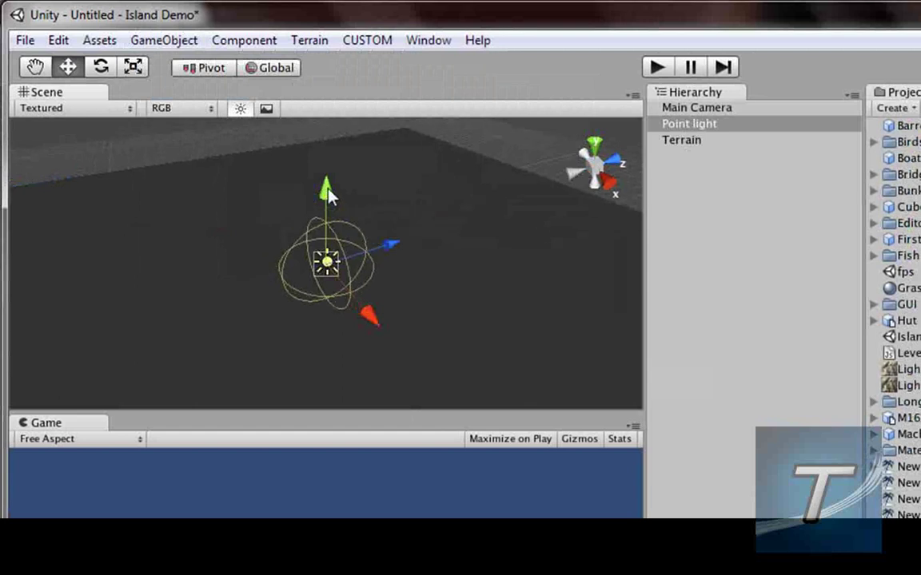
drag(325, 181, 332, 110)
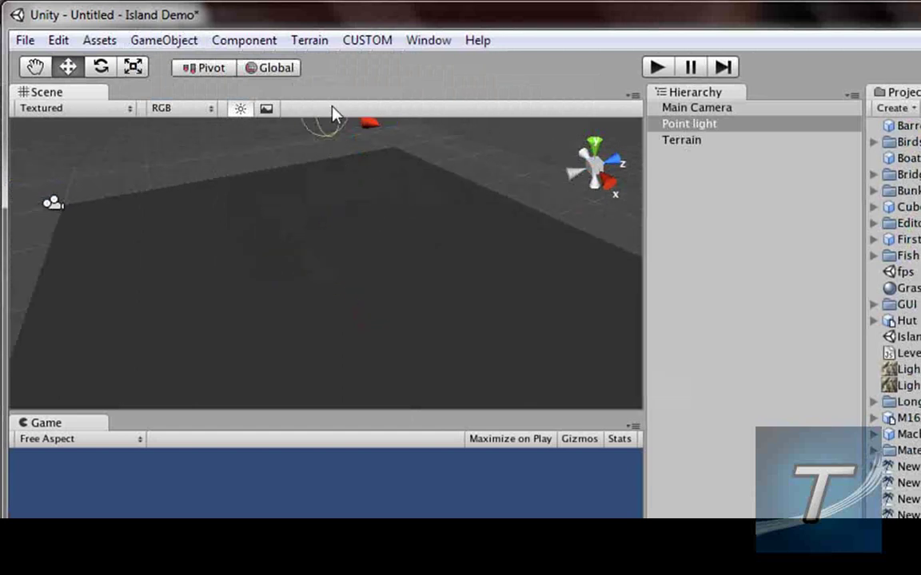
scroll(319, 180, down, 3)
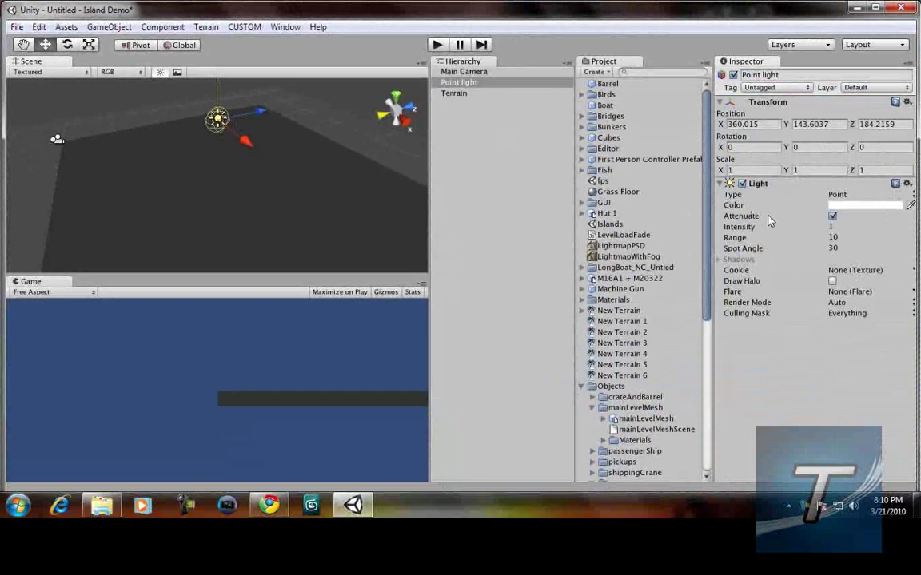
Increase the point light's range to about 286
drag(739, 238, 847, 238)
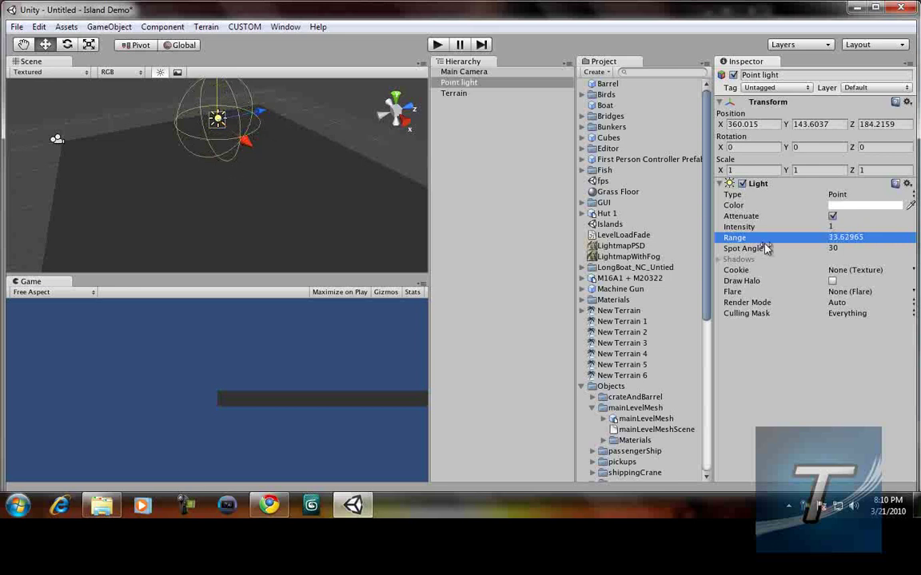
drag(768, 238, 885, 227)
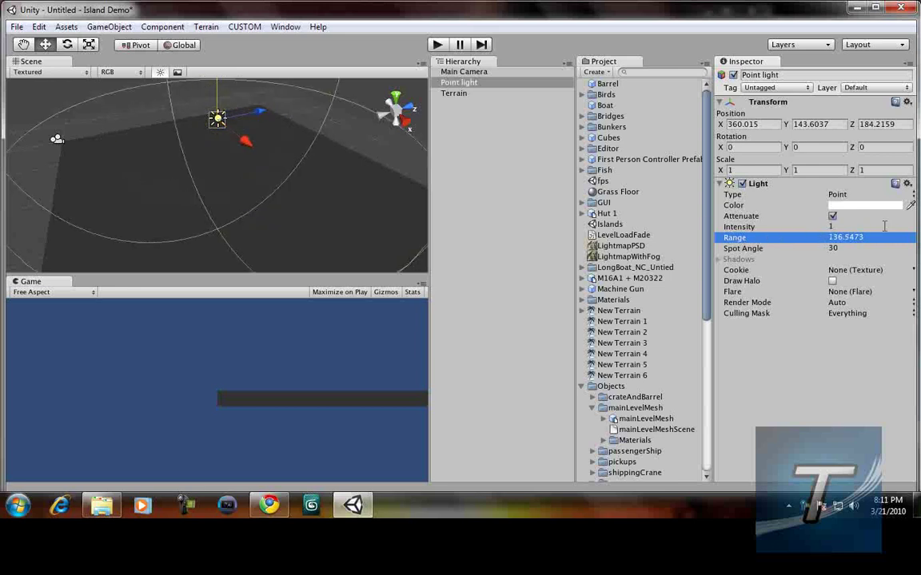
drag(774, 240, 879, 241)
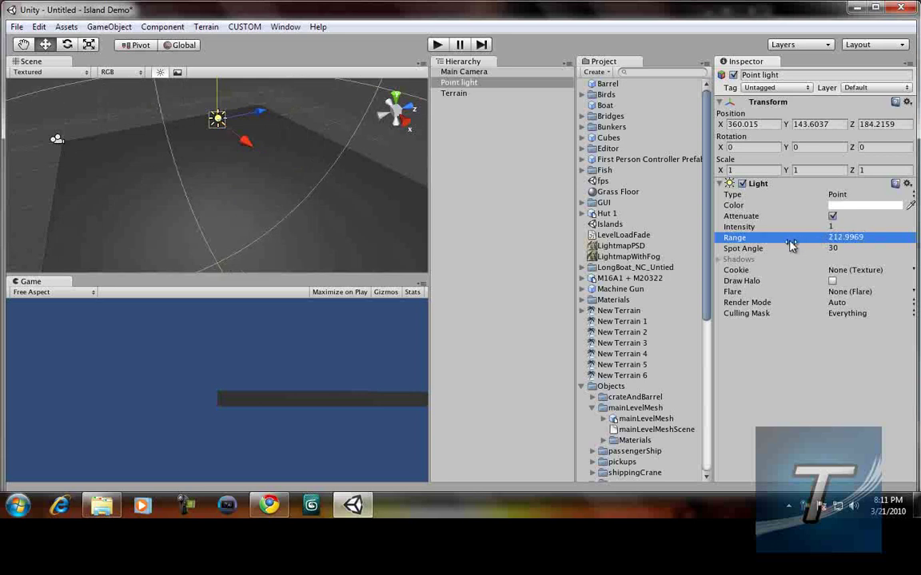
drag(790, 245, 875, 248)
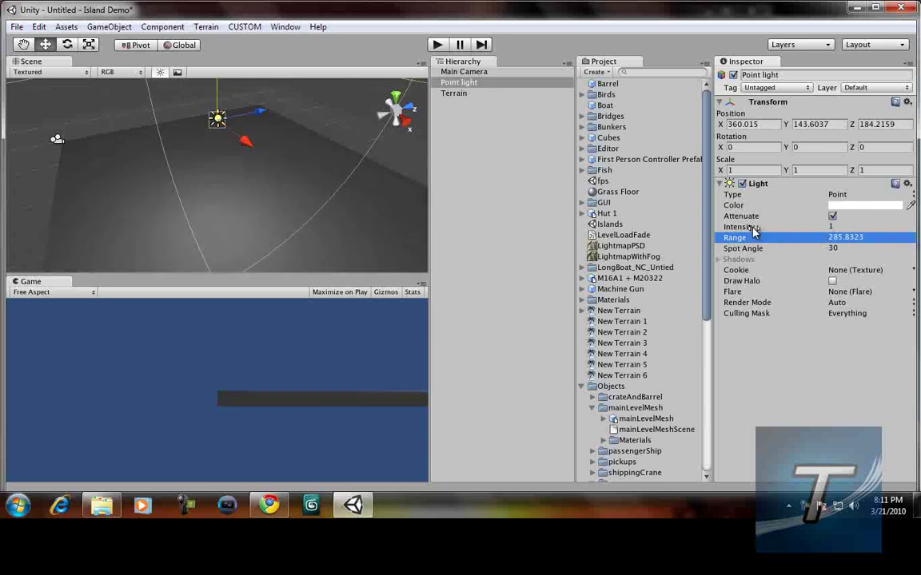
Raise the point light's intensity to about 3.25 and shift it along the X axis to about 303.4
drag(753, 231, 807, 226)
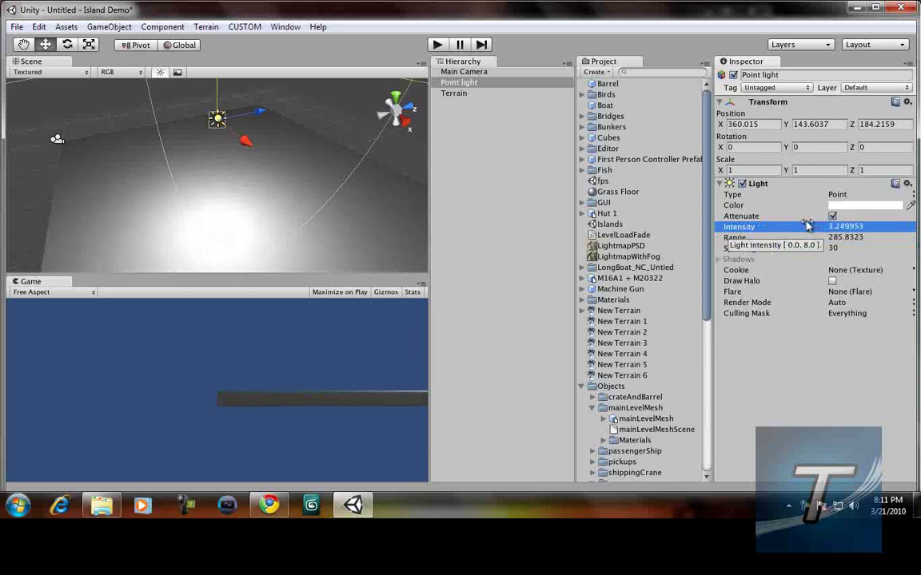
drag(244, 139, 217, 118)
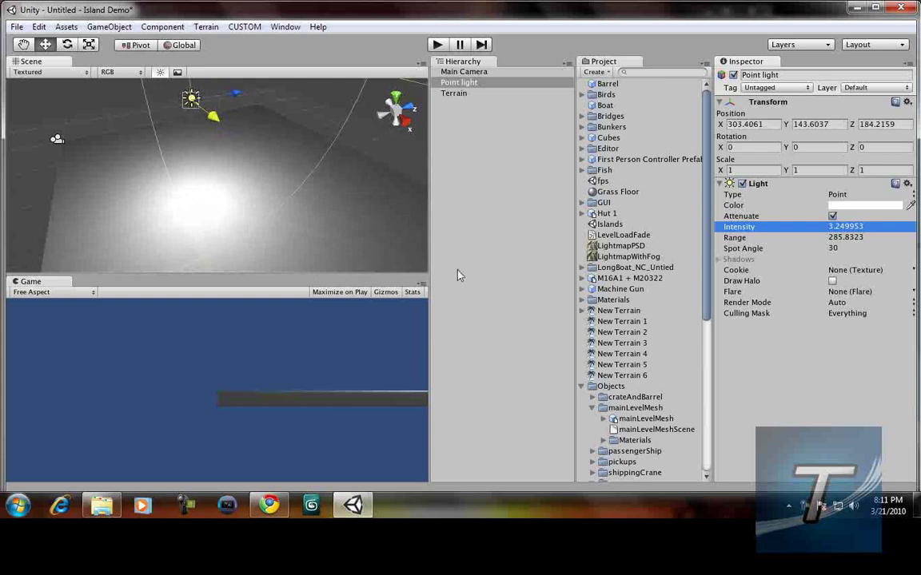
Find the First Person Controller prefab in the Standard Assets Prefabs folder and examine its component settings and preview
click(581, 386)
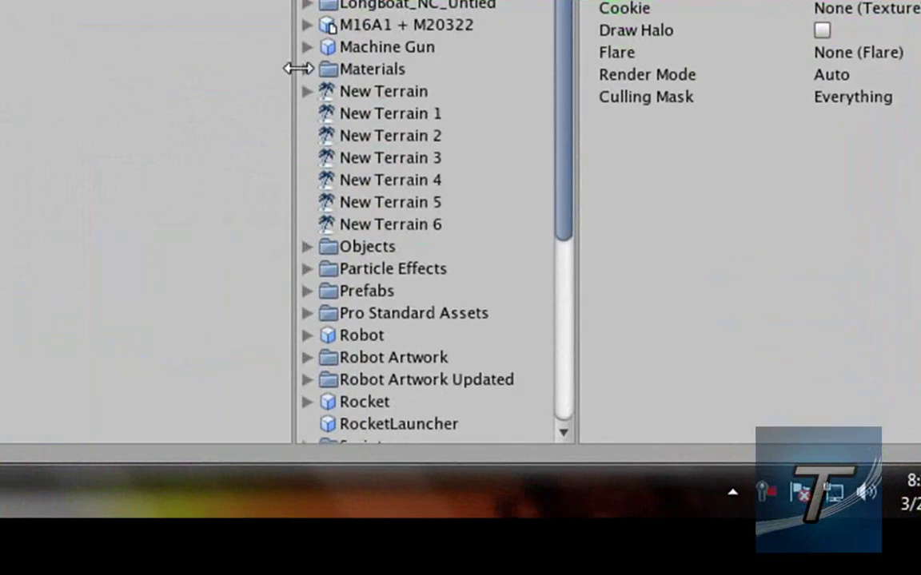
scroll(344, 336, down, 4)
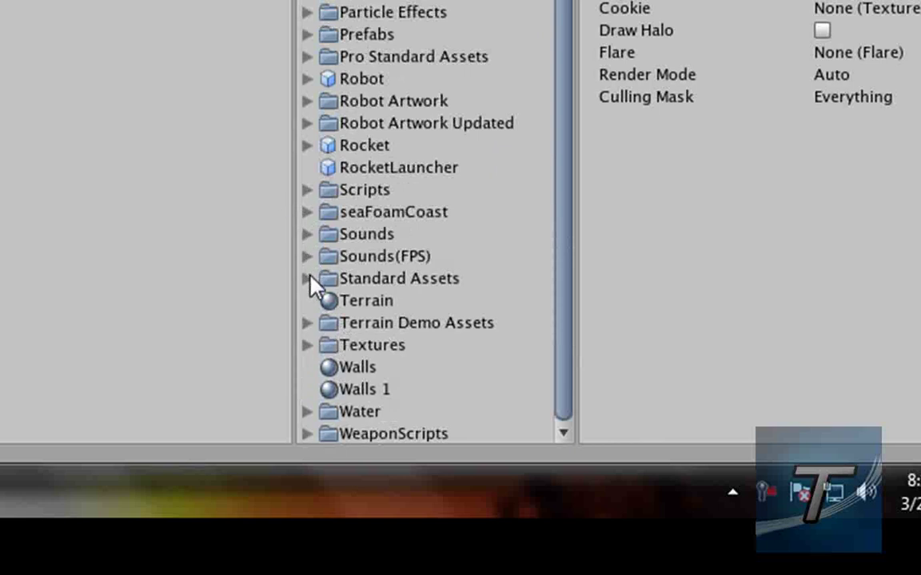
click(308, 279)
click(330, 301)
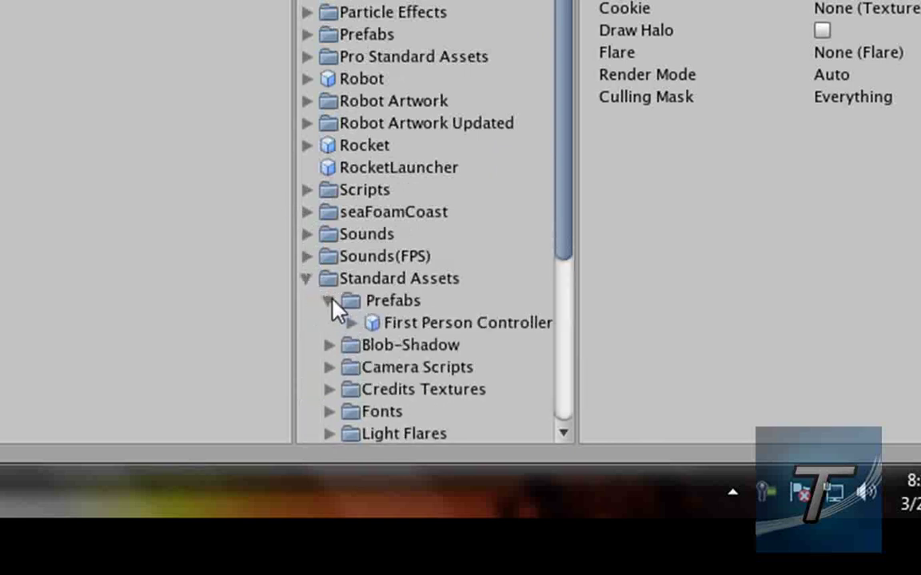
click(409, 328)
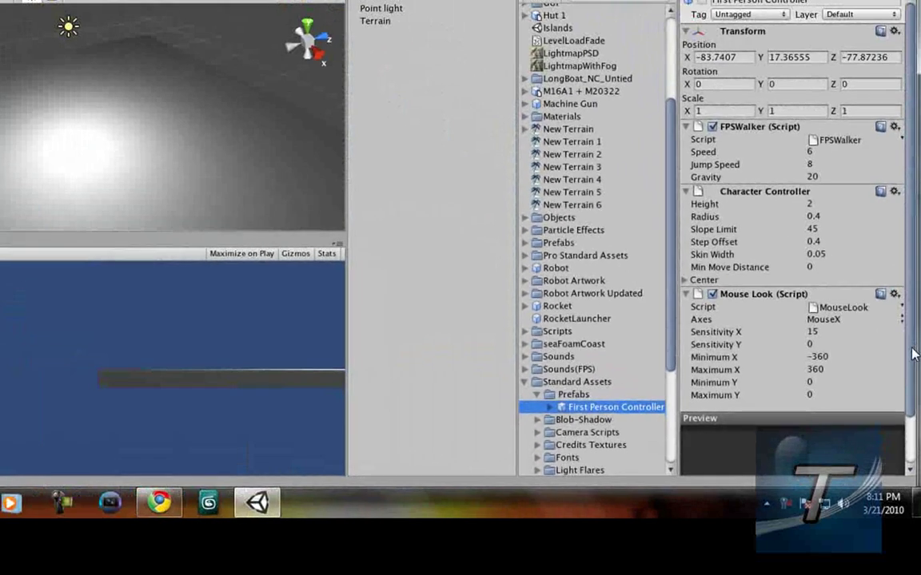
drag(904, 360, 904, 449)
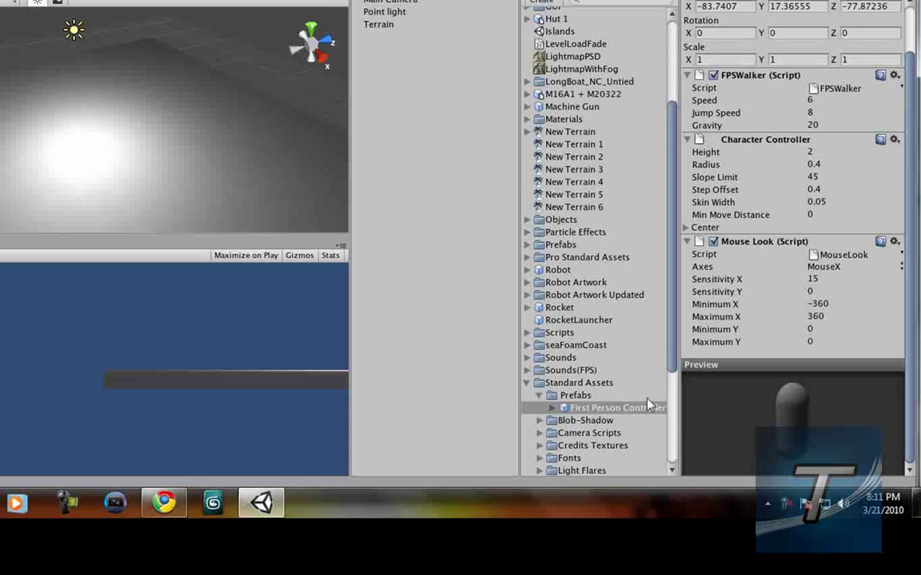
mouse_move(803, 422)
mouse_down()
mouse_move(813, 452)
mouse_move(855, 423)
mouse_move(848, 396)
mouse_move(801, 426)
mouse_up()
mouse_move(734, 413)
mouse_down()
mouse_move(868, 406)
mouse_move(858, 431)
mouse_up()
Place the First Person Controller in the scene and lower it toward the terrain to a Y position of about 37.3
drag(632, 414, 484, 329)
drag(44, 146, 42, 152)
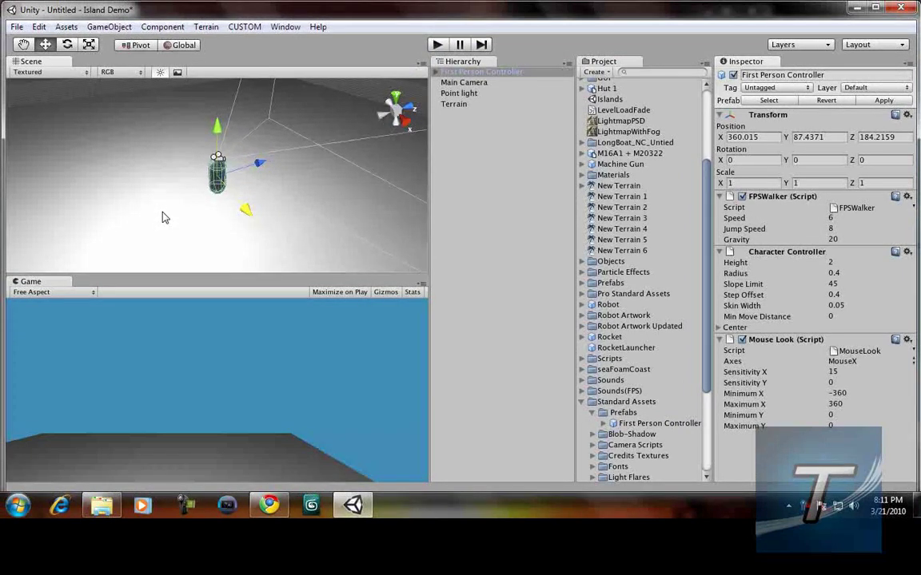
drag(219, 132, 198, 330)
scroll(226, 197, down, 2)
Play-test the scene with the First Person Controller, and look over the lit terrain from several angles
click(437, 45)
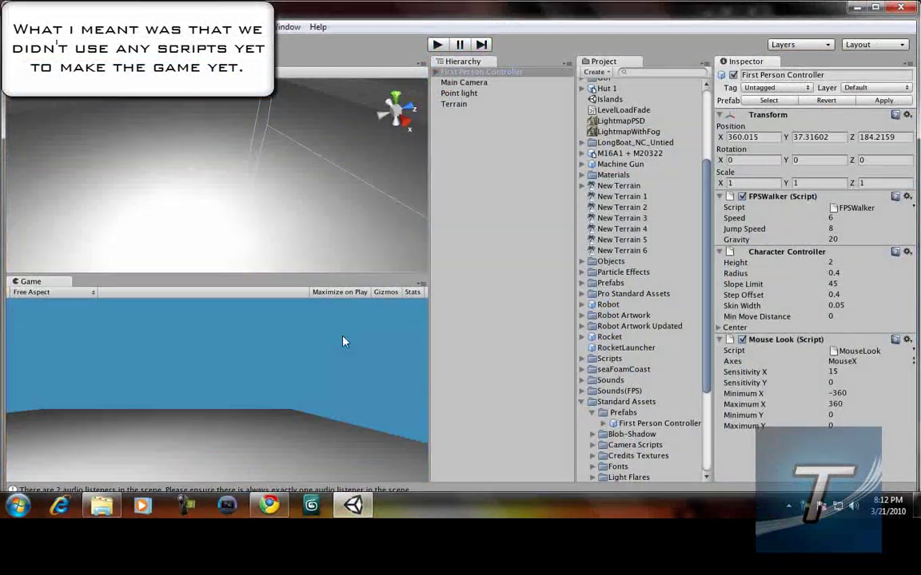
right_drag(227, 195, 375, 161)
alt+drag(376, 166, 188, 173)
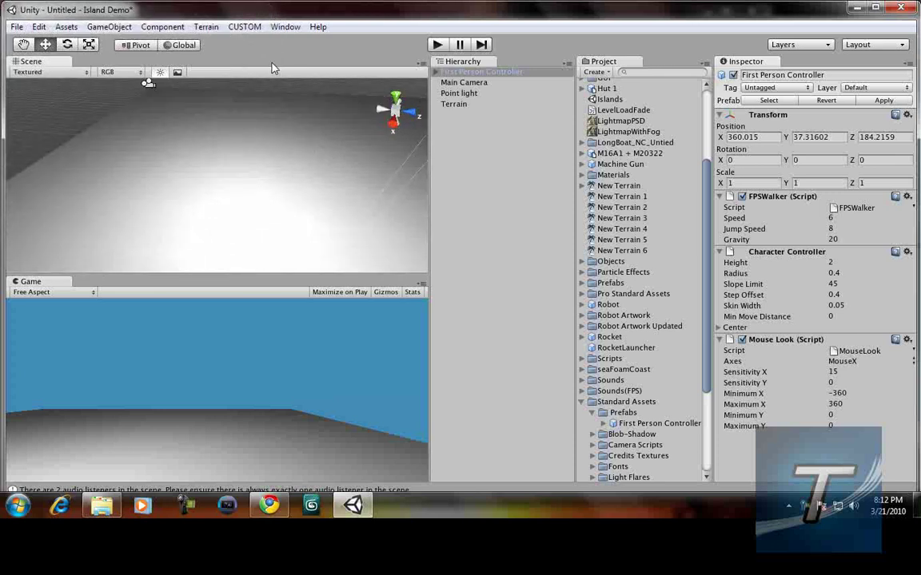
alt+drag(206, 175, 292, 166)
click(292, 167)
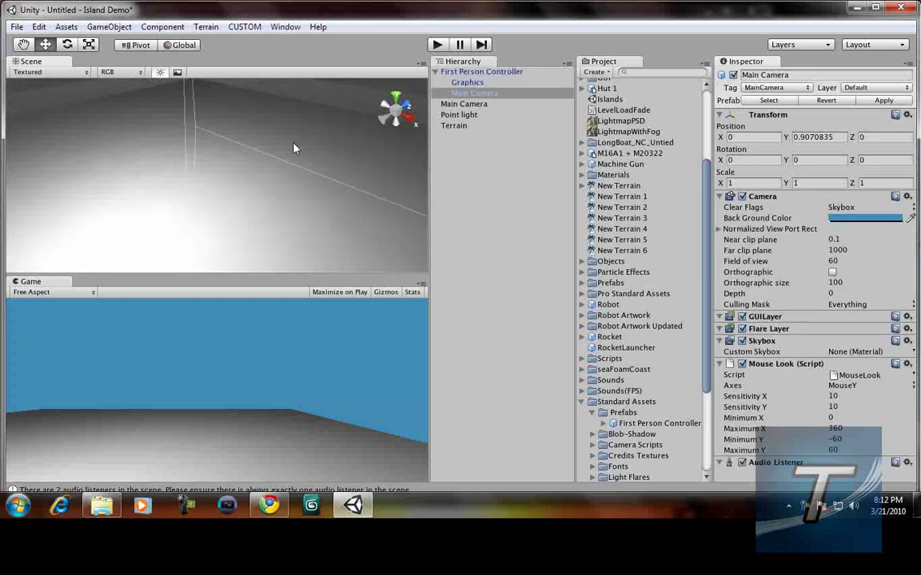
click(291, 150)
Add Grass (Hill) as the terrain's first paint texture, keeping a 15 by 15 tile size
click(206, 27)
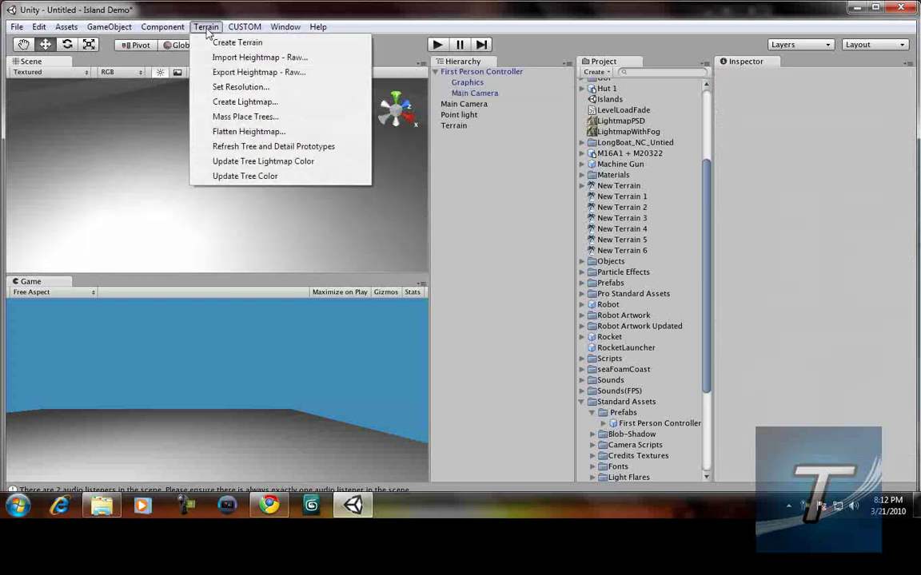
click(206, 31)
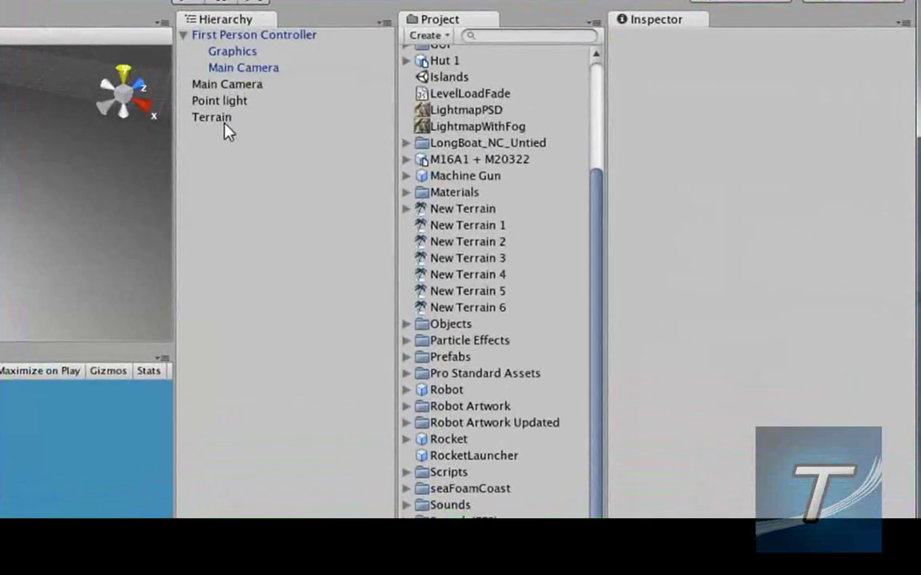
click(226, 127)
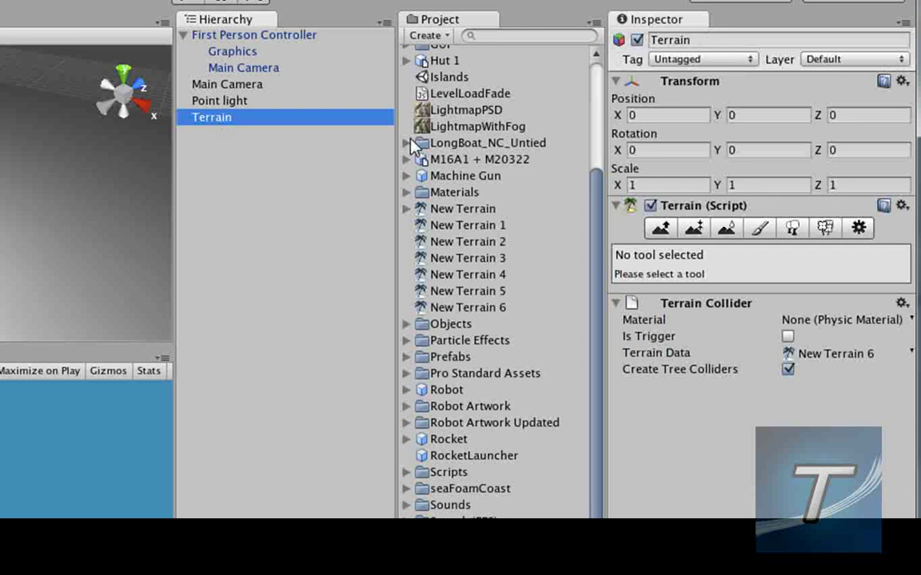
click(760, 230)
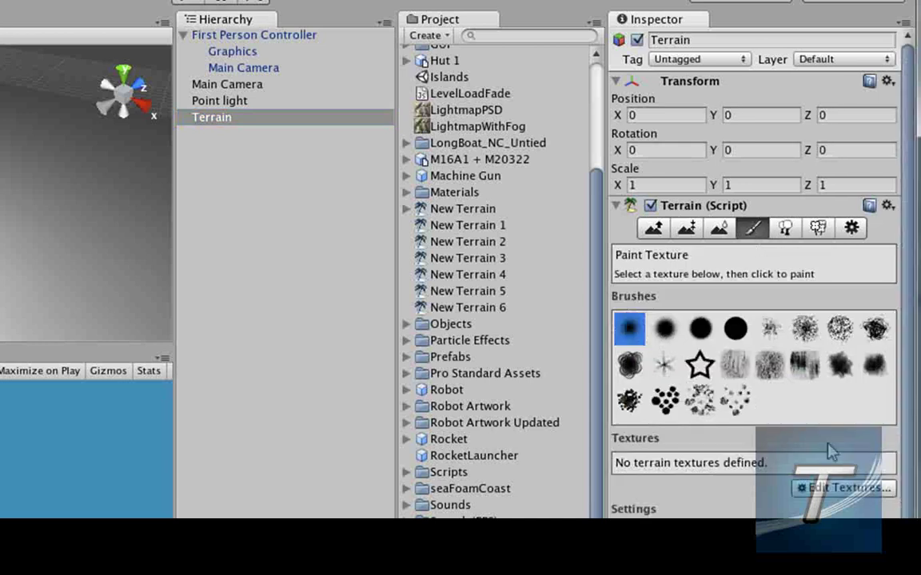
click(841, 489)
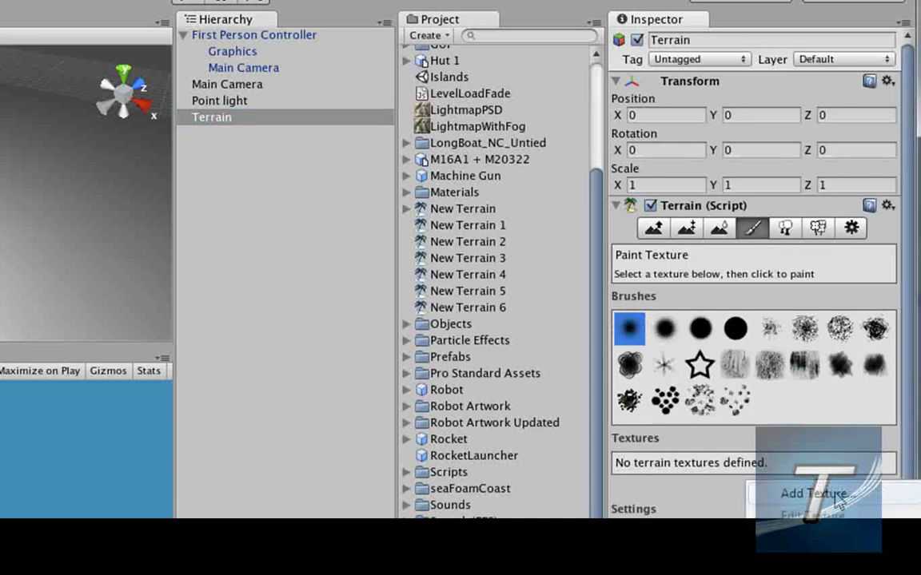
click(815, 494)
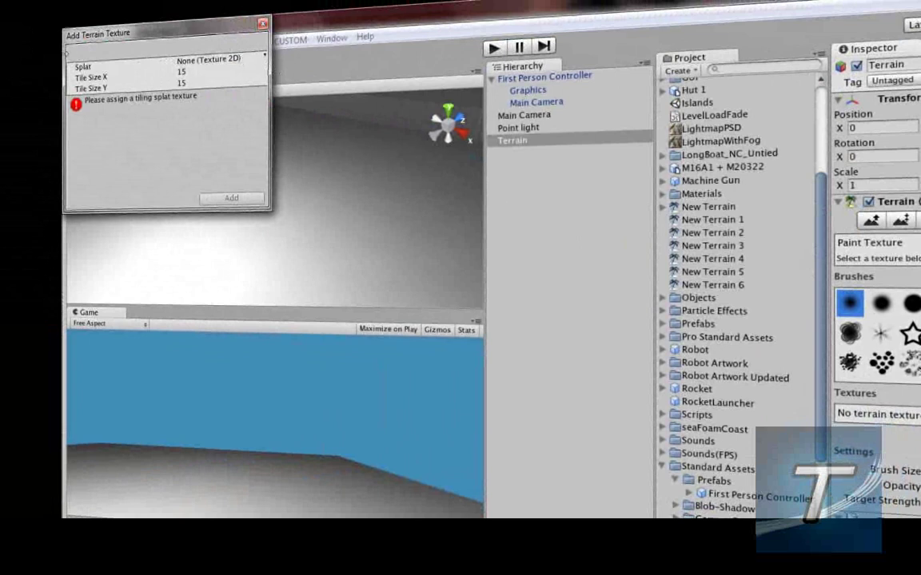
click(247, 62)
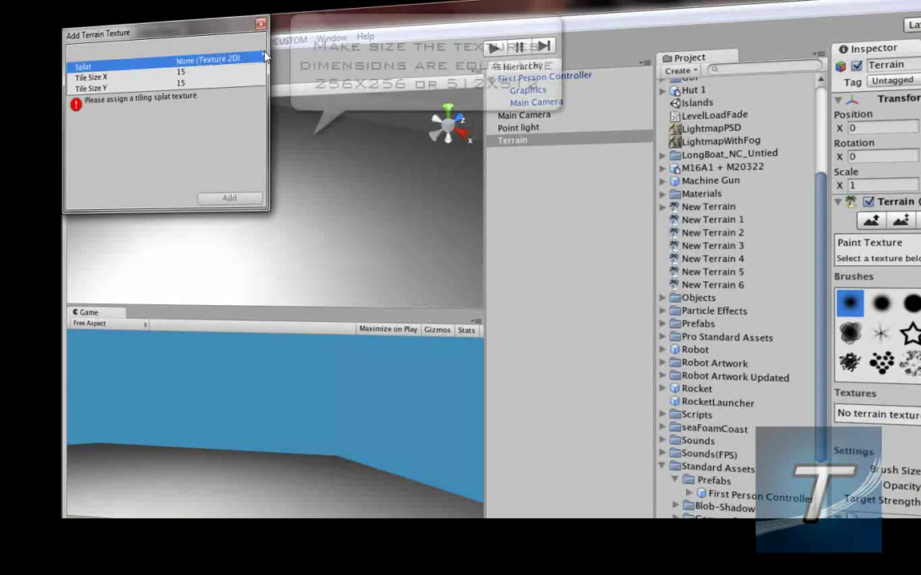
click(264, 60)
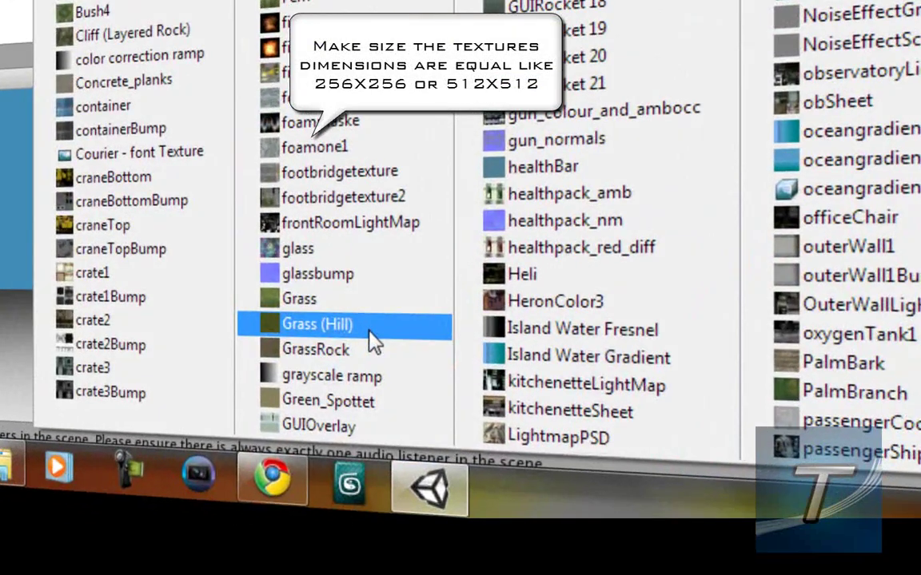
click(330, 326)
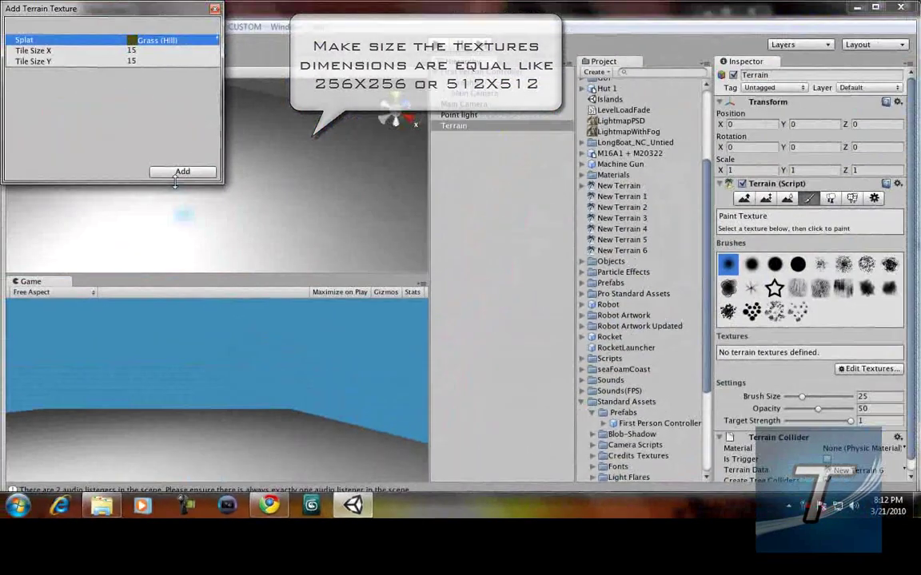
click(179, 170)
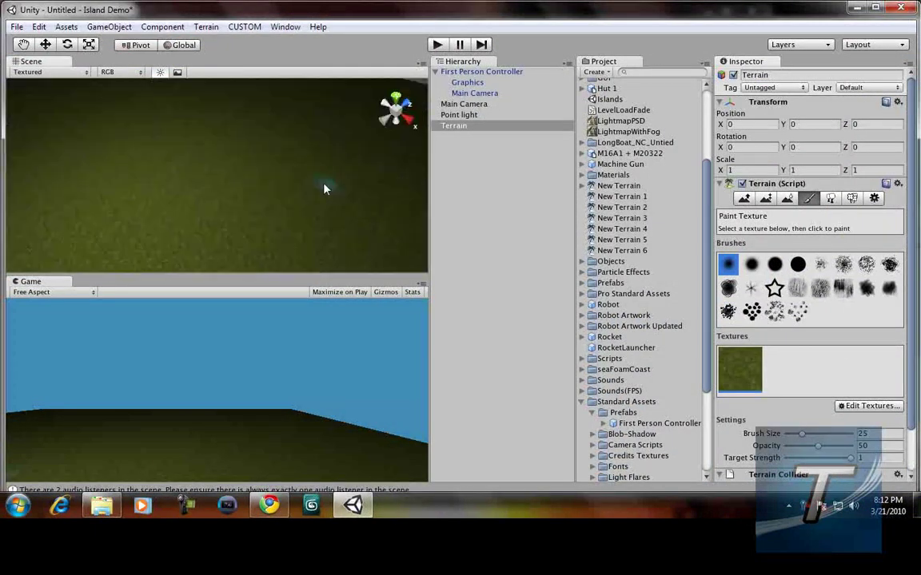
Look over the grass-covered terrain from several angles and focus the scene view on the First Person Controller
right_drag(324, 182, 152, 170)
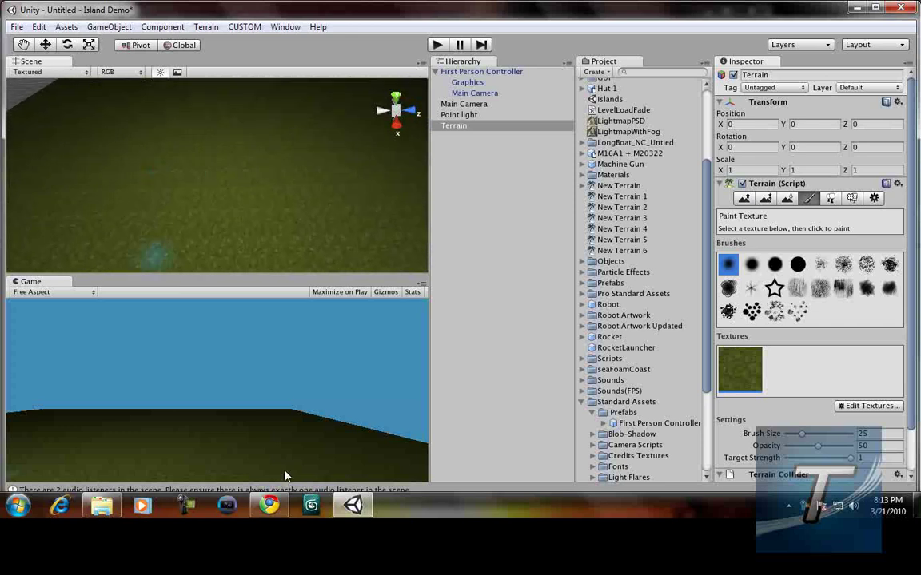
right_drag(316, 180, 112, 184)
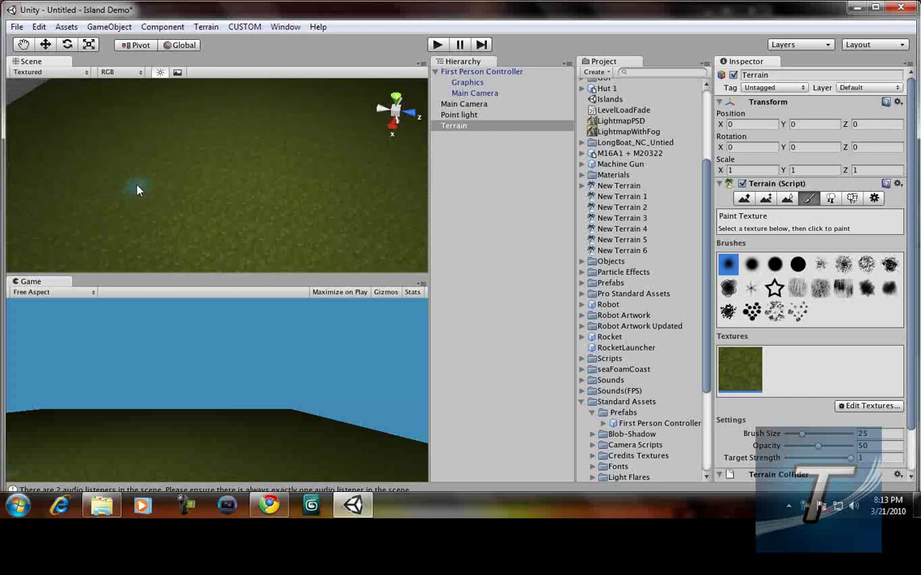
mouse_move(169, 180)
right_down()
mouse_move(243, 83)
mouse_move(387, 118)
right_up()
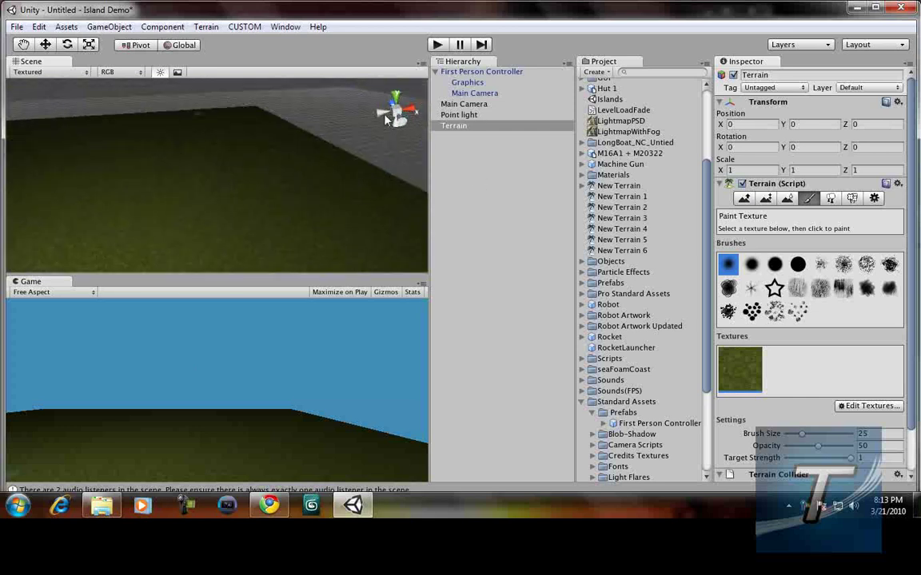
click(479, 72)
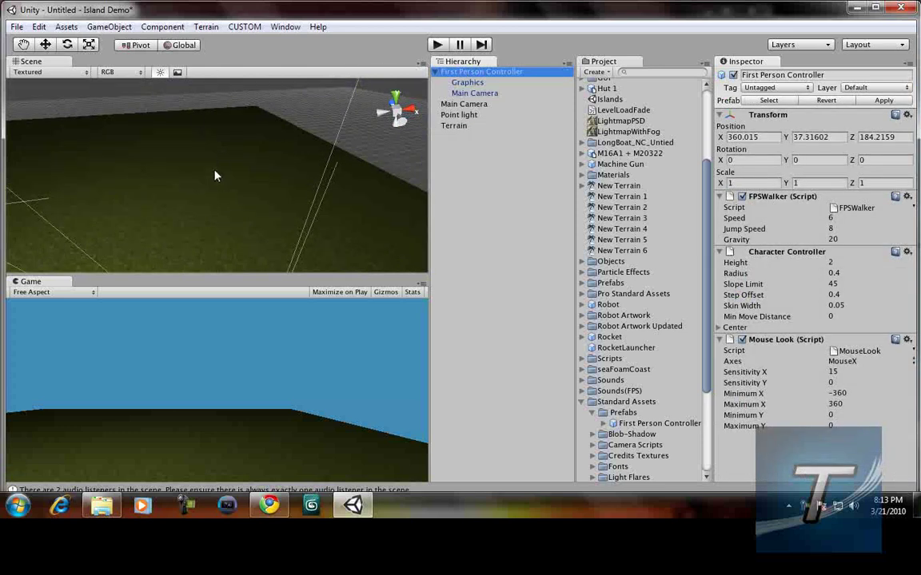
key(f)
right_drag(145, 172, 103, 184)
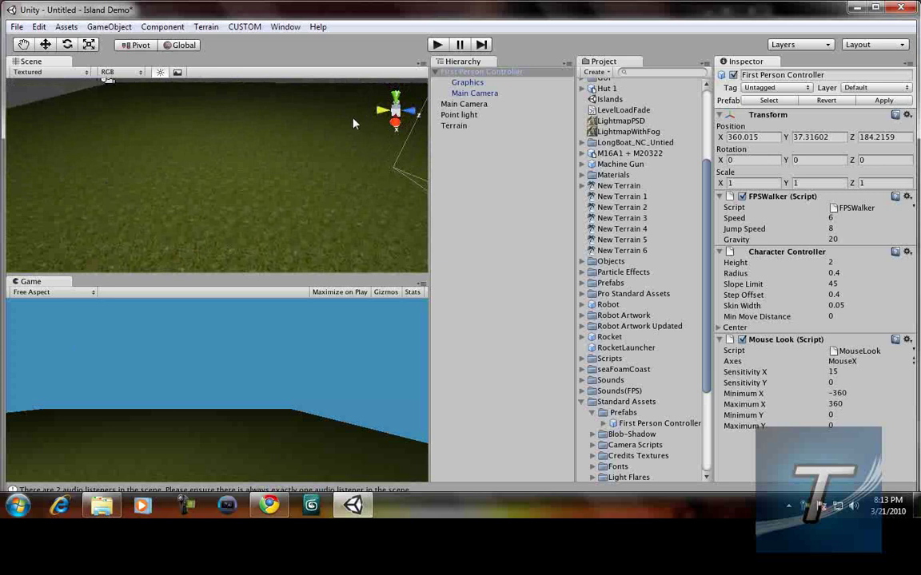
Raise a cluster of hills across the terrain with the second soft round brush, at brush size about 20.5 and opacity 42
click(454, 126)
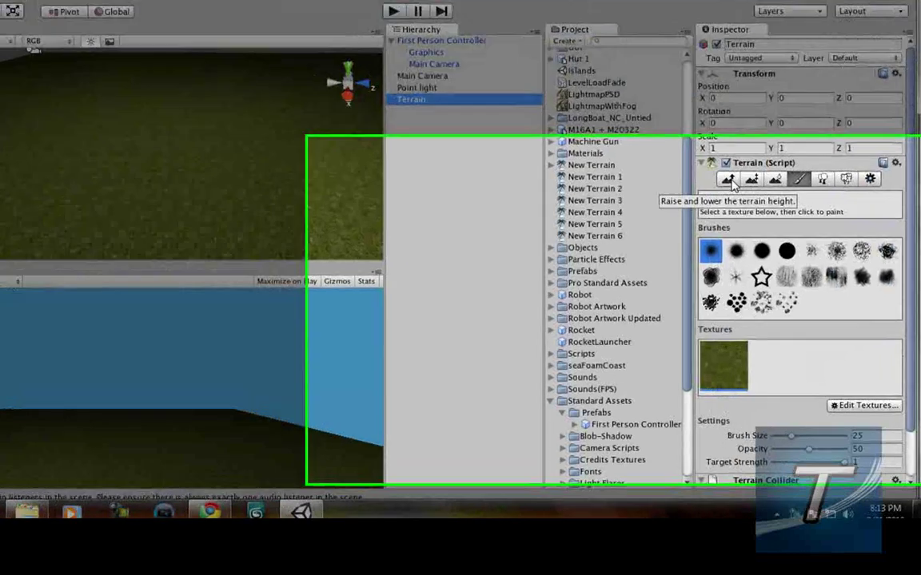
click(744, 200)
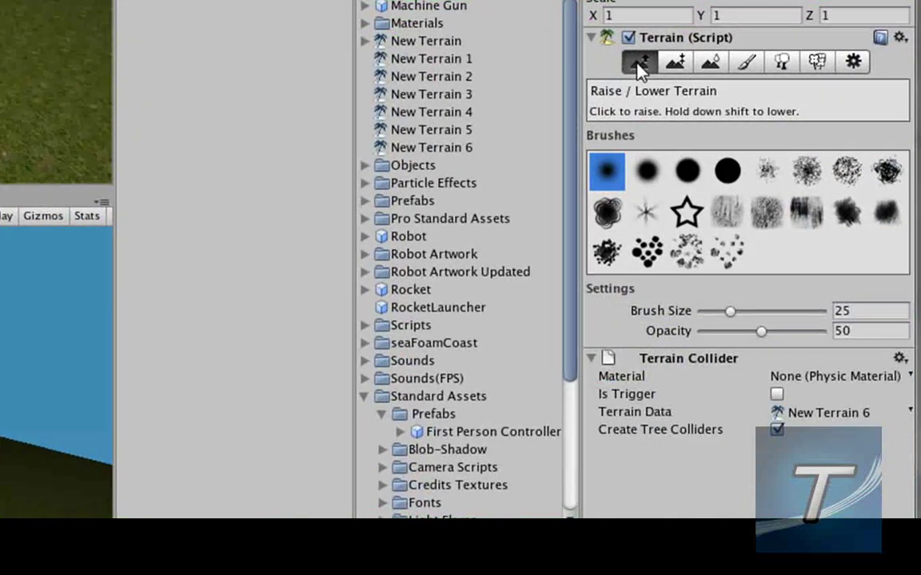
click(649, 173)
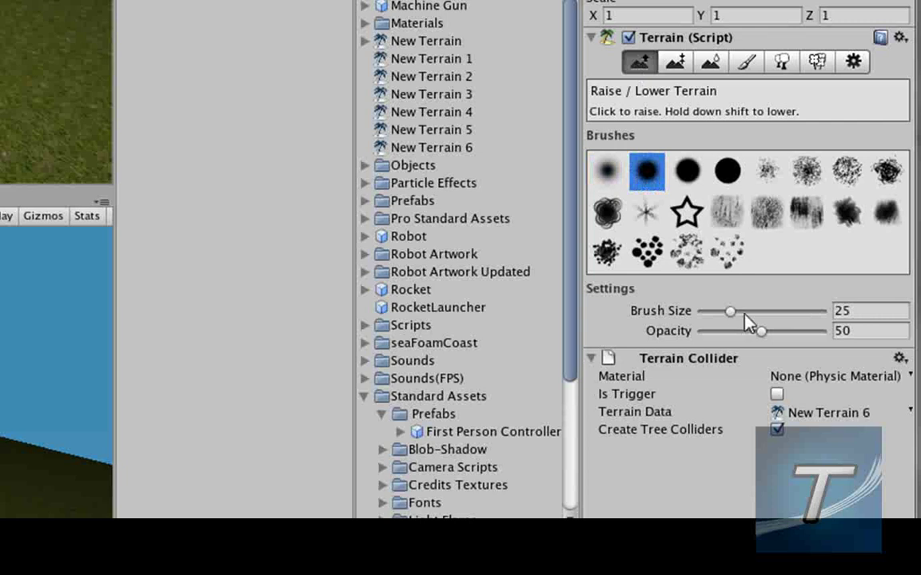
drag(725, 314, 723, 315)
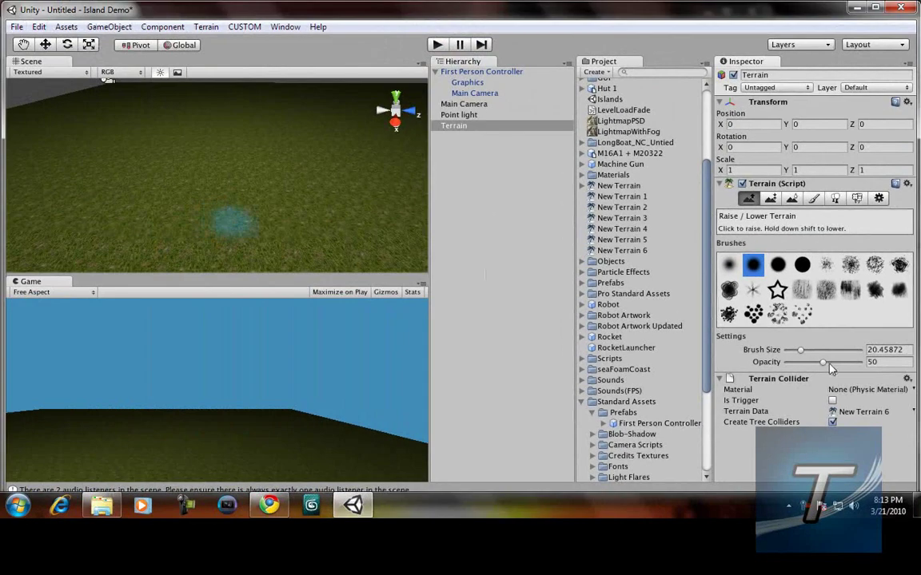
mouse_move(830, 367)
mouse_down()
mouse_move(810, 365)
mouse_move(824, 366)
mouse_up()
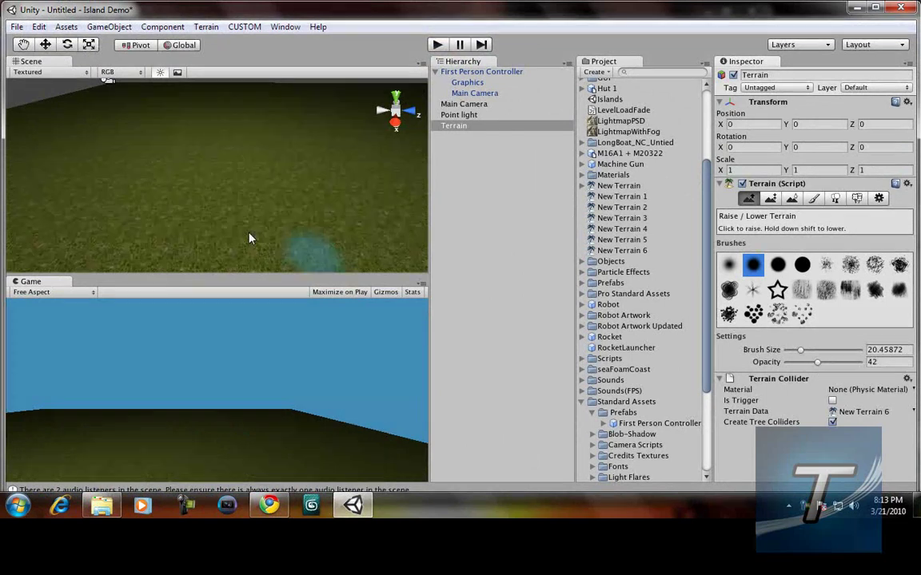
mouse_move(172, 216)
mouse_down()
mouse_move(204, 200)
mouse_move(302, 198)
mouse_move(272, 179)
mouse_move(181, 174)
mouse_move(86, 199)
mouse_move(177, 226)
mouse_move(363, 185)
mouse_move(352, 136)
mouse_up()
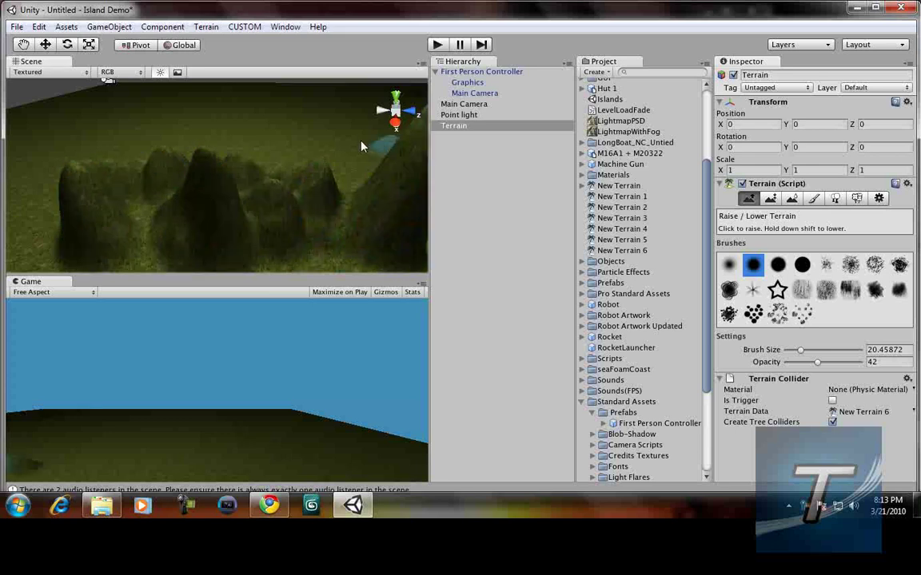
mouse_move(262, 149)
mouse_down()
mouse_move(242, 141)
mouse_move(111, 146)
mouse_up()
Play-test the level by walking the First Person Controller around and up the newly raised hills
click(439, 46)
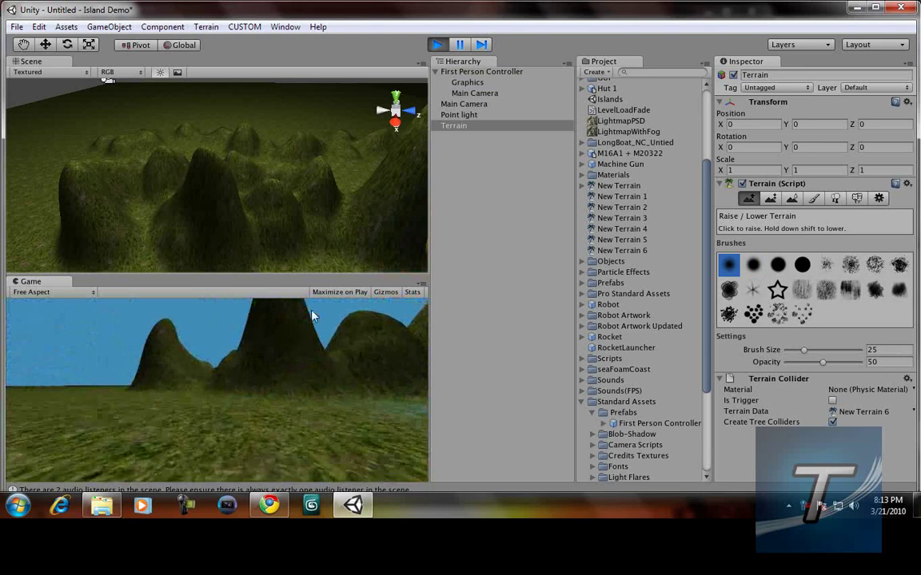
key(w)
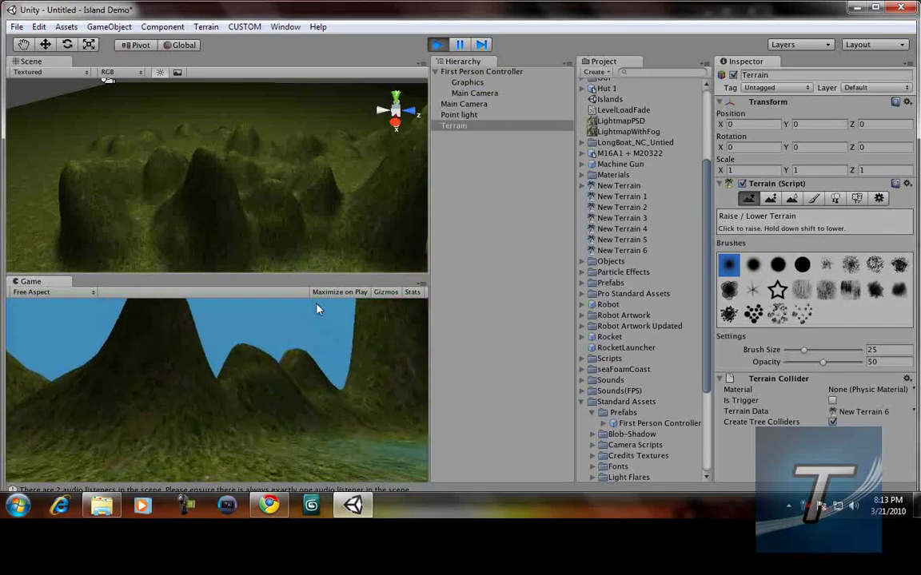
key(w)
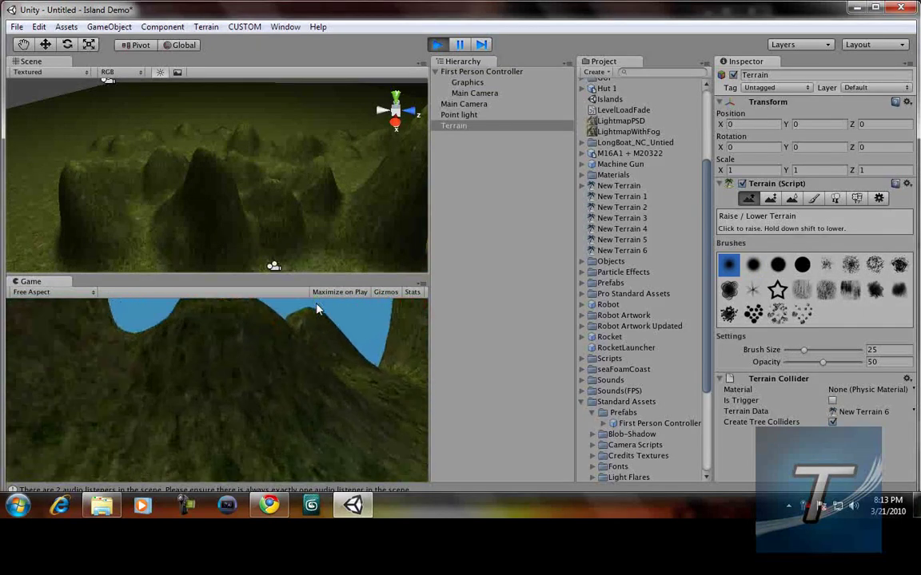
key(w)
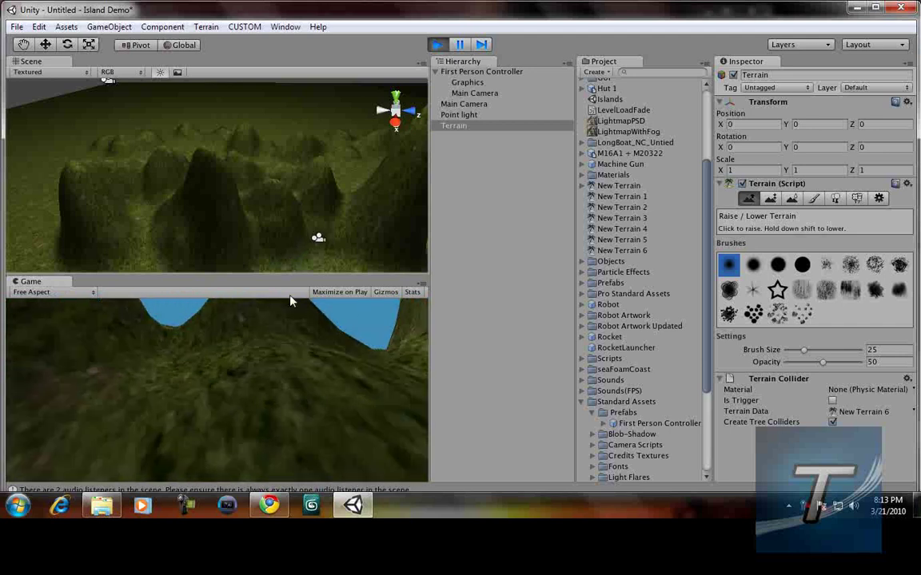
key(w)
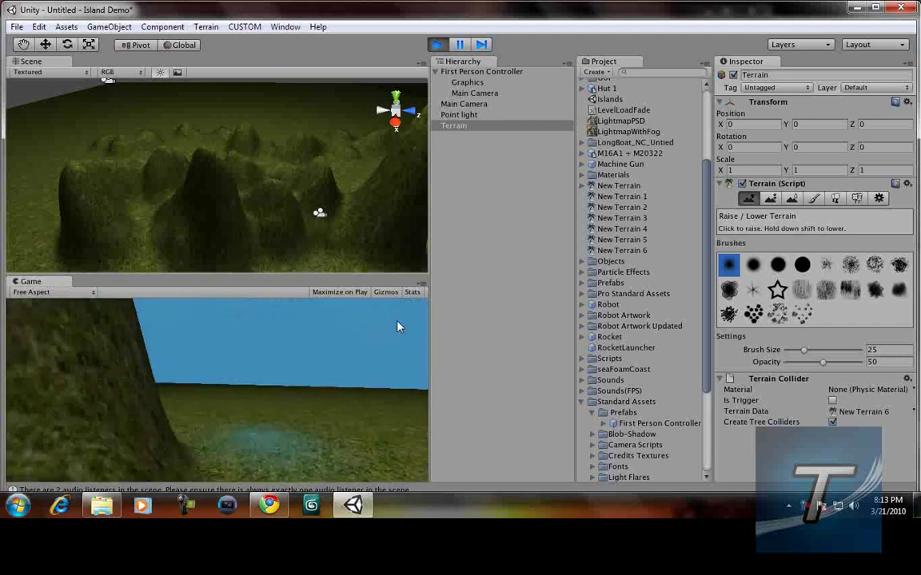
key(w)
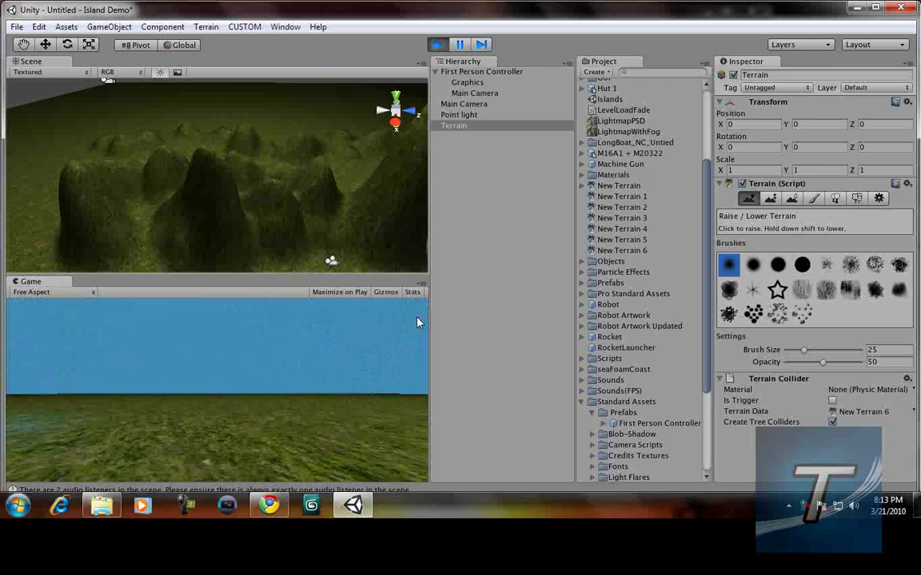
key(w)
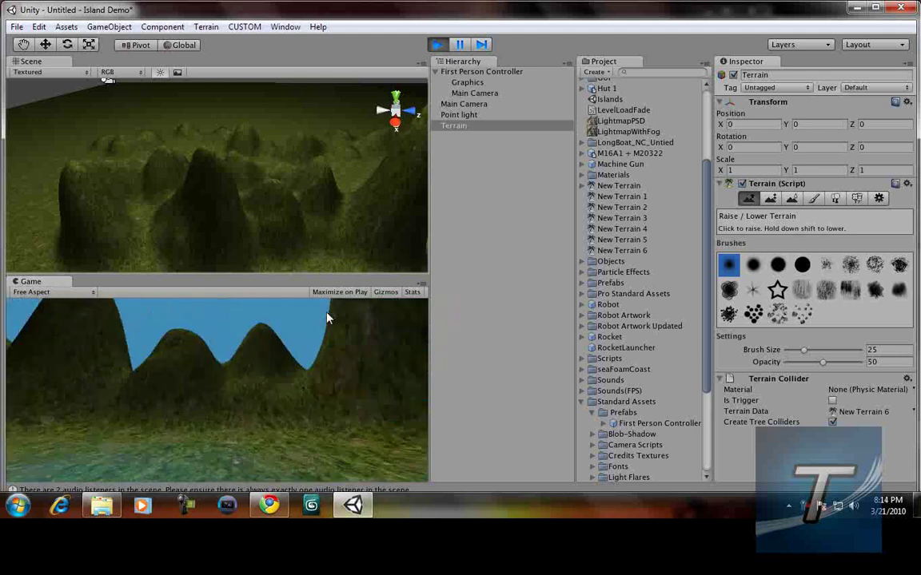
key(w)
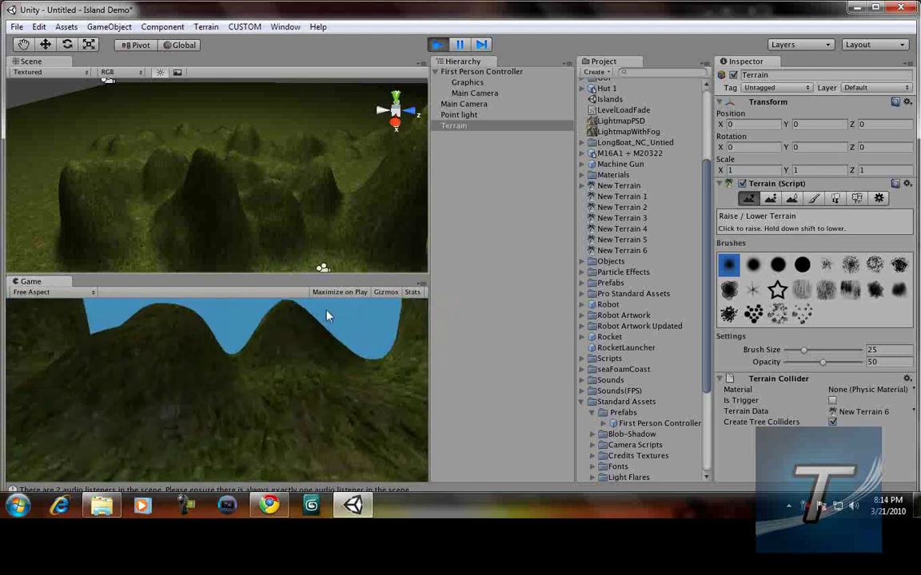
key(w)
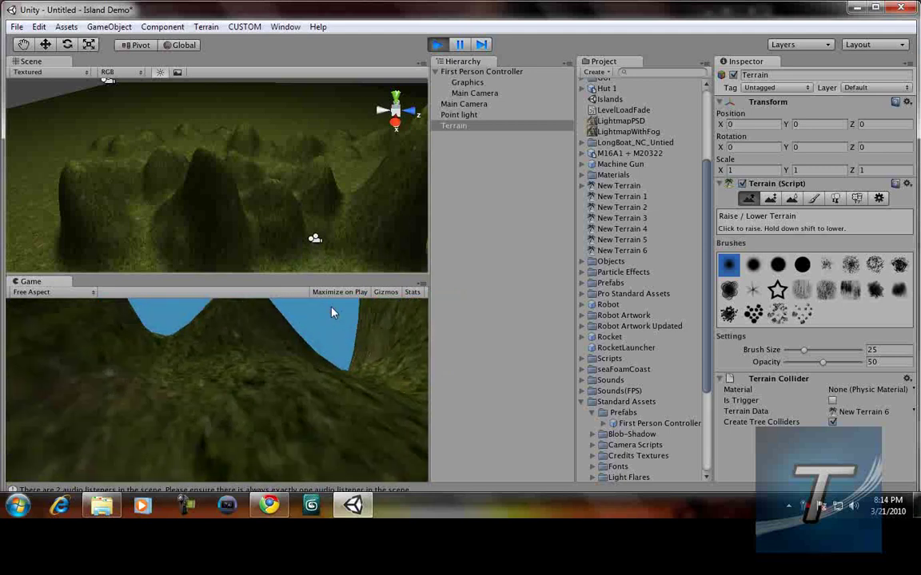
key(w)
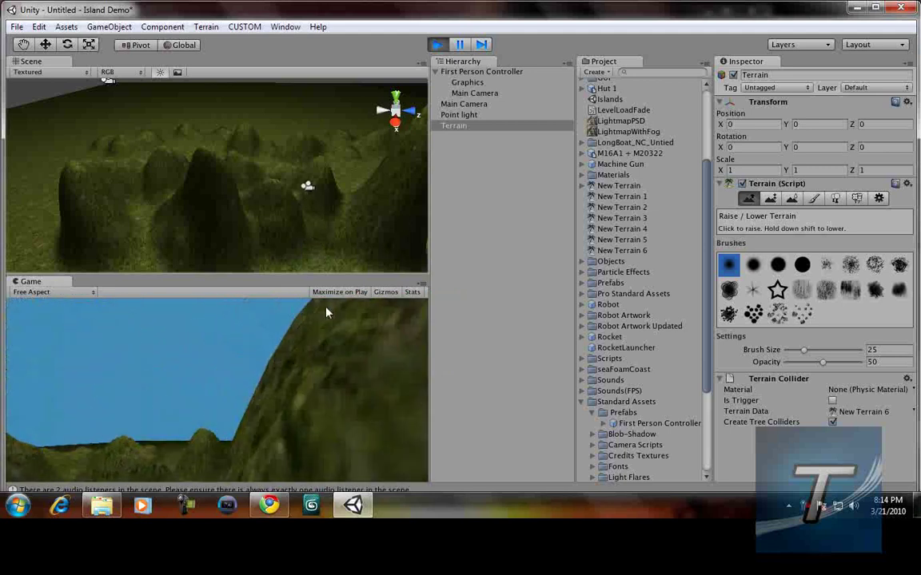
key(w)
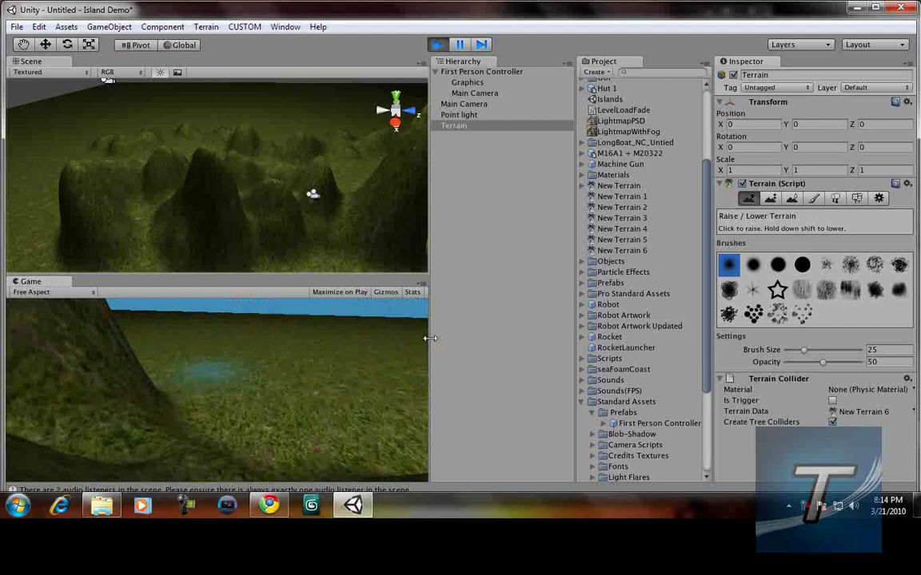
key(w)
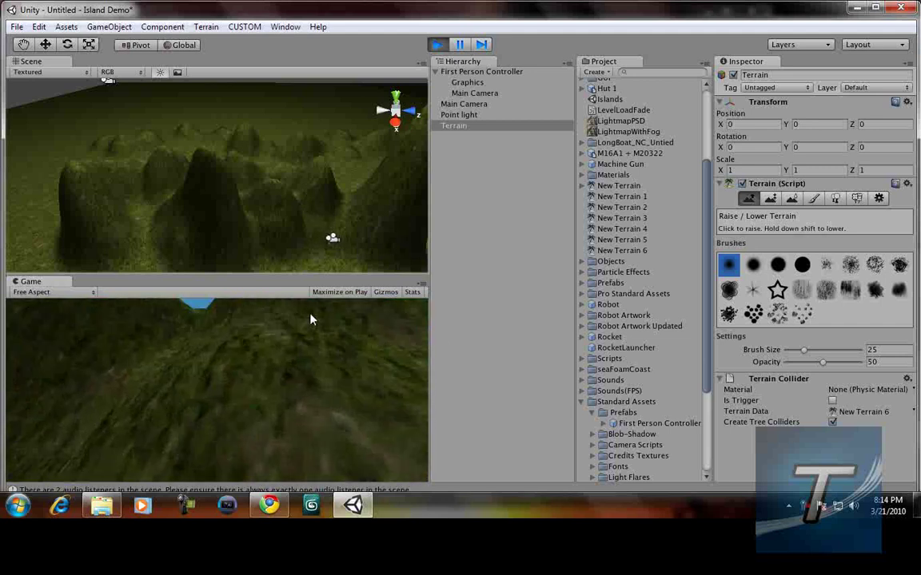
key(w)
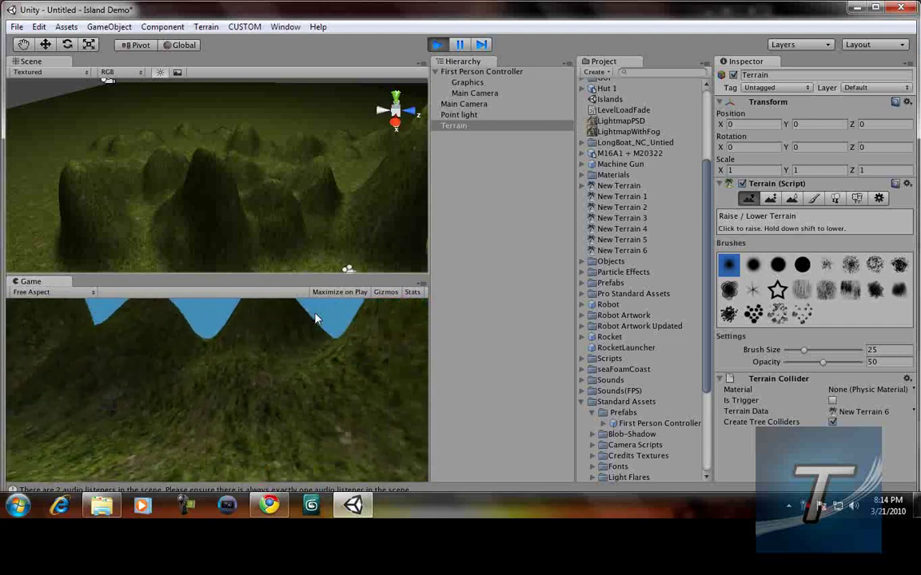
key(s)
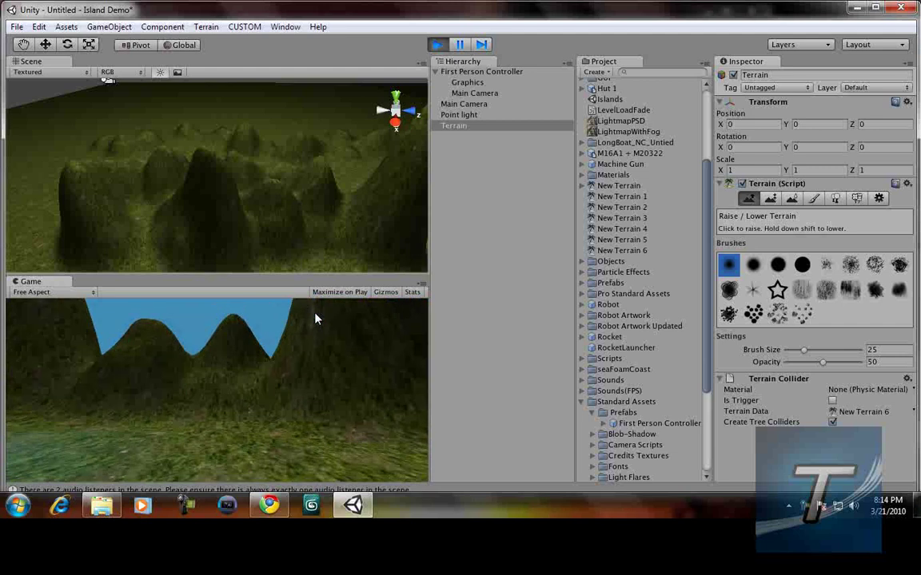
click(437, 45)
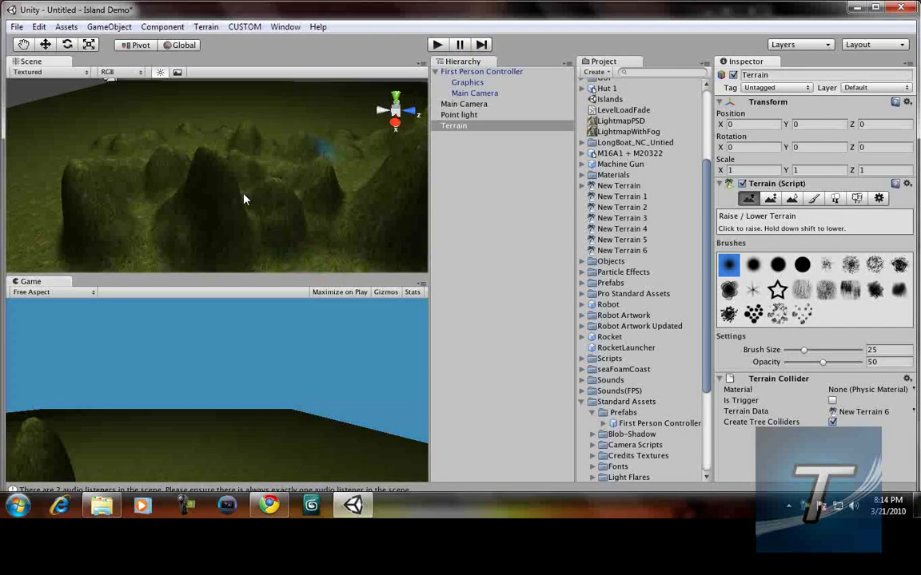
Add ThinTree as the terrain's first placeable tree
scroll(340, 213, up, 4)
scroll(340, 216, up, 3)
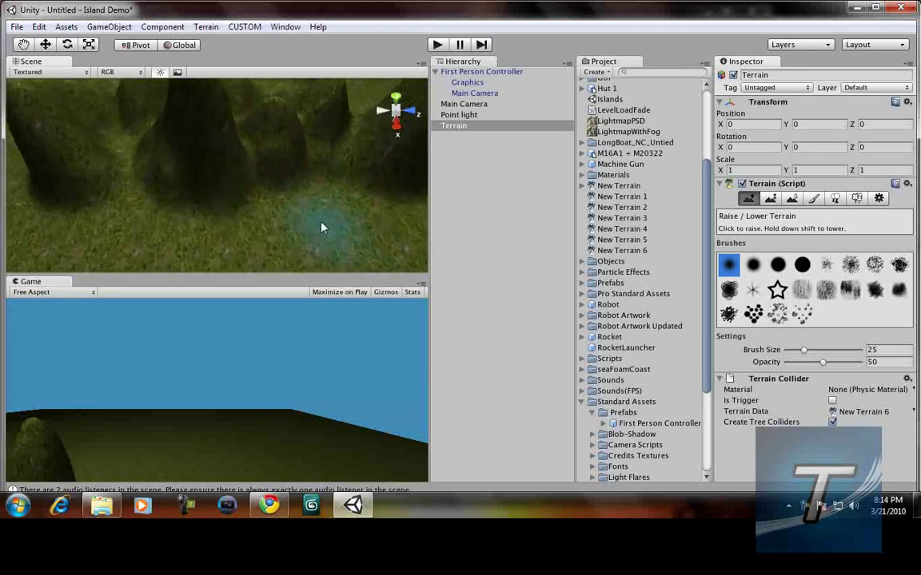
click(837, 199)
click(871, 289)
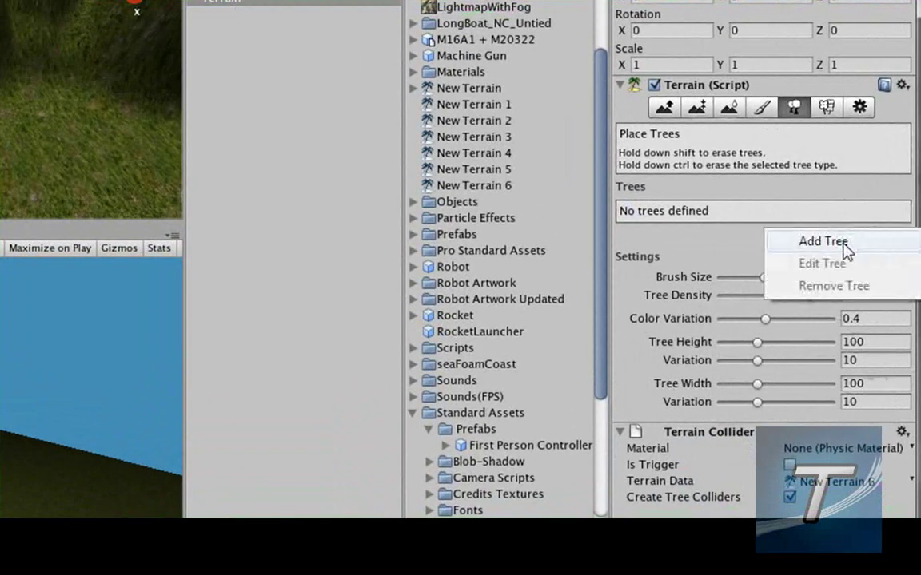
click(831, 242)
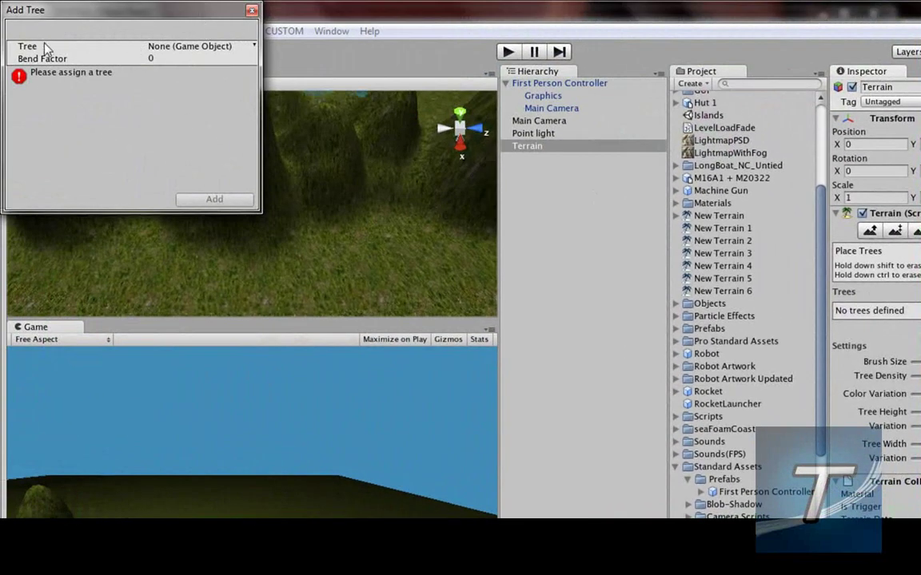
click(255, 46)
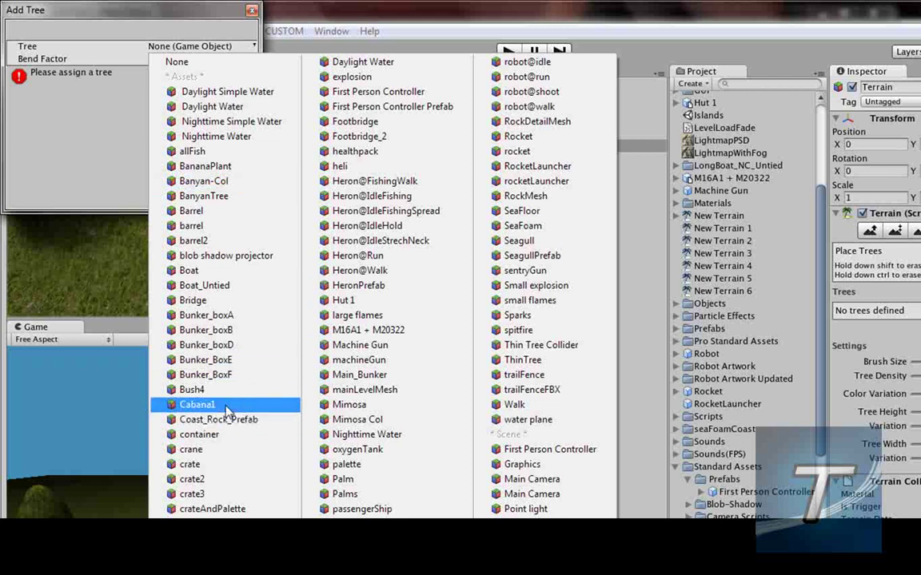
double_click(540, 366)
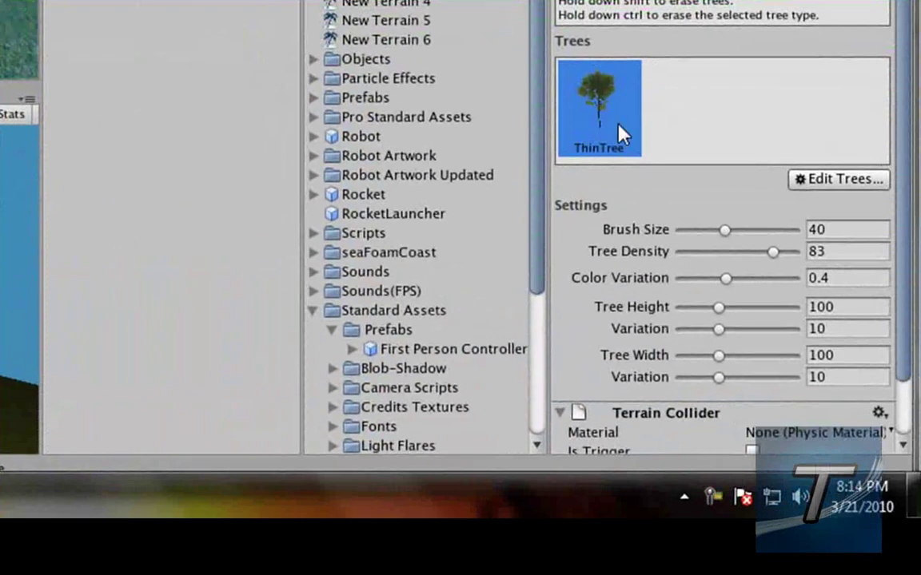
Place ThinTree trees on the grass around the hills and the First Person Controller, using brush size about 10.8 and an increased tree height
drag(727, 231, 692, 231)
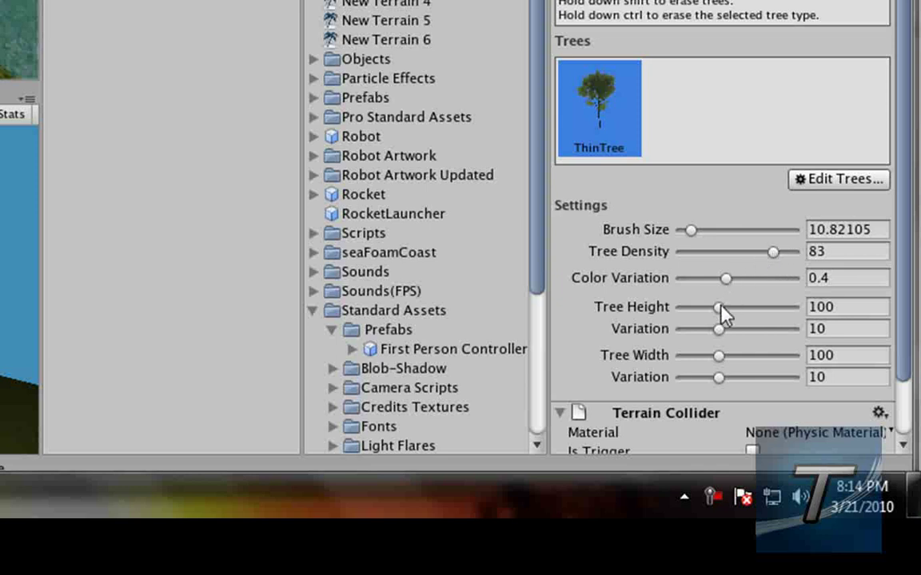
drag(722, 314, 773, 316)
click(227, 128)
scroll(67, 121, down, 1)
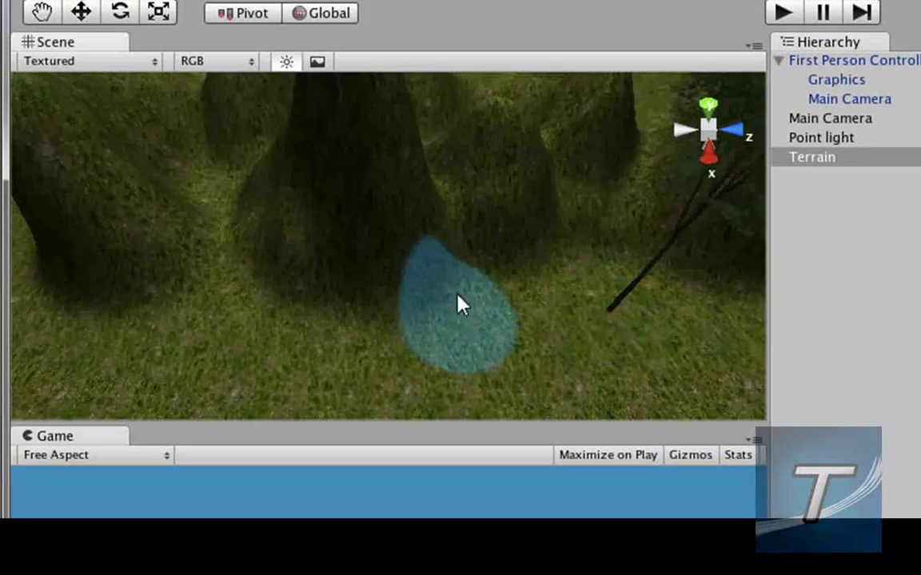
click(471, 319)
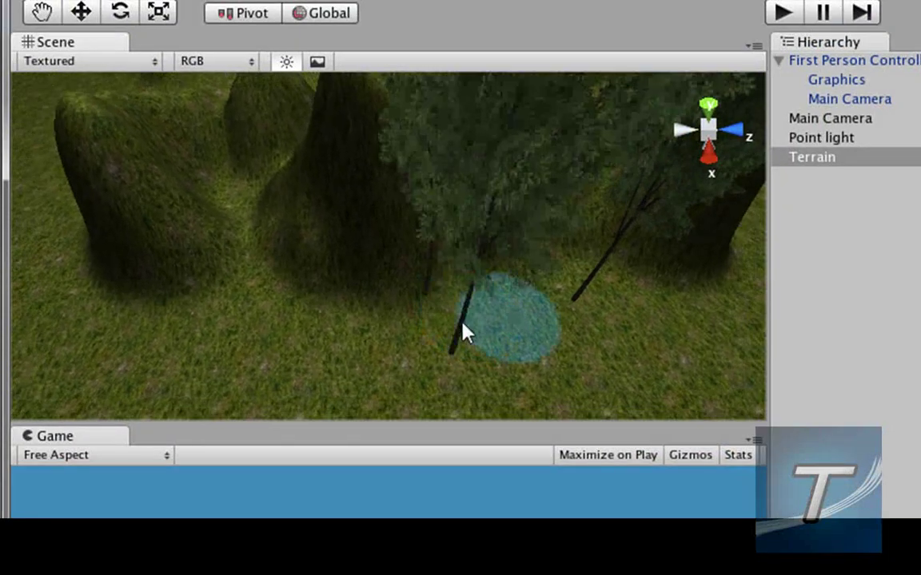
click(312, 342)
click(104, 341)
scroll(110, 334, down, 2)
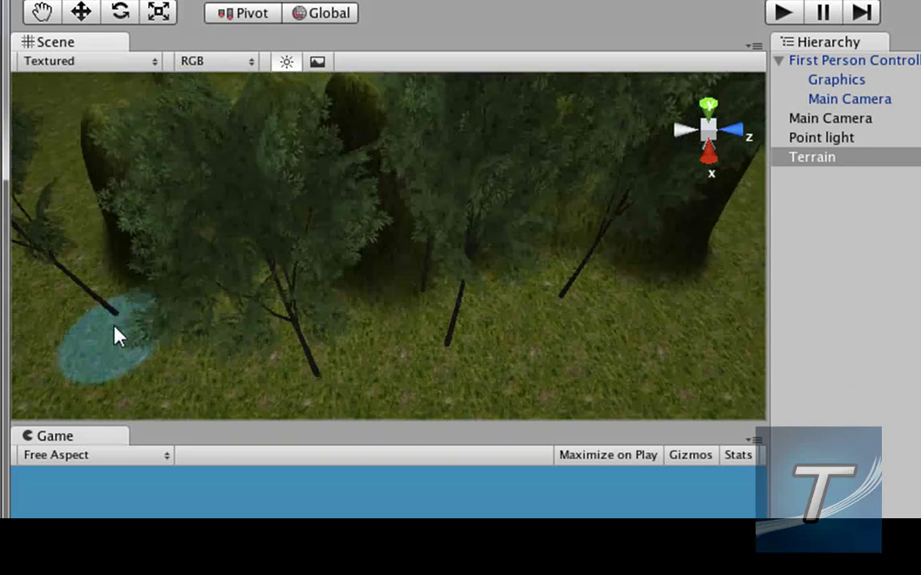
click(689, 305)
scroll(489, 298, down, 3)
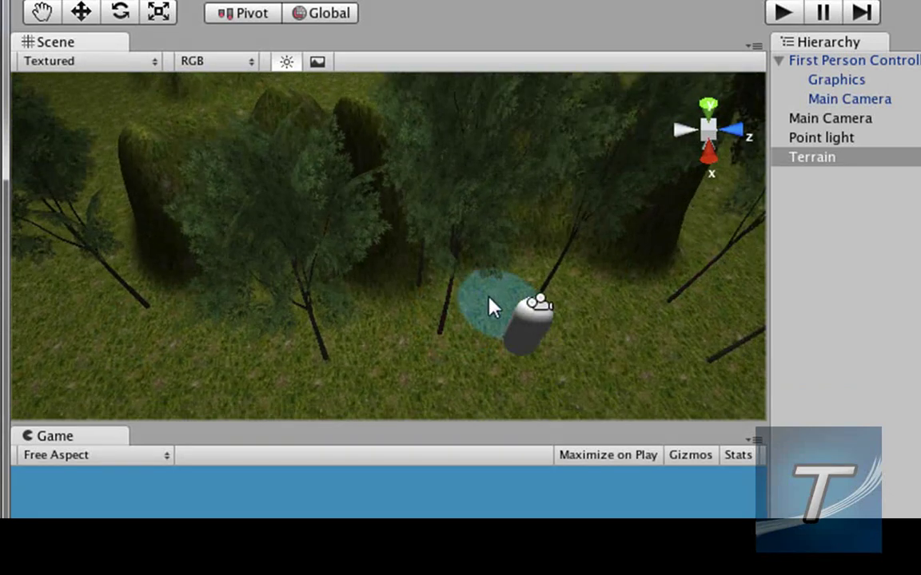
mouse_move(447, 308)
mouse_down()
mouse_move(212, 358)
mouse_move(50, 281)
mouse_move(218, 374)
mouse_move(262, 424)
mouse_up()
Play-test the level by walking among the placed trees and looking up at them
click(784, 13)
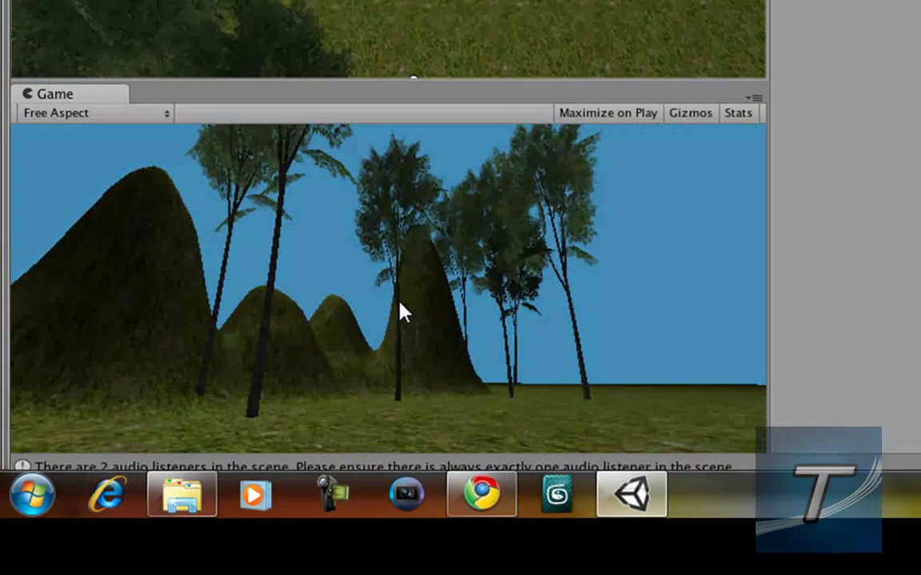
key(w)
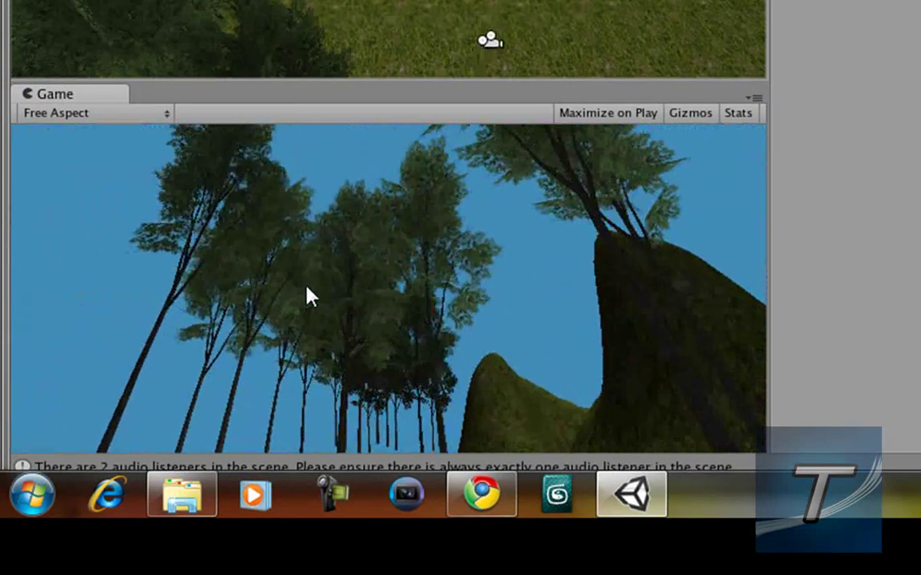
key(w)
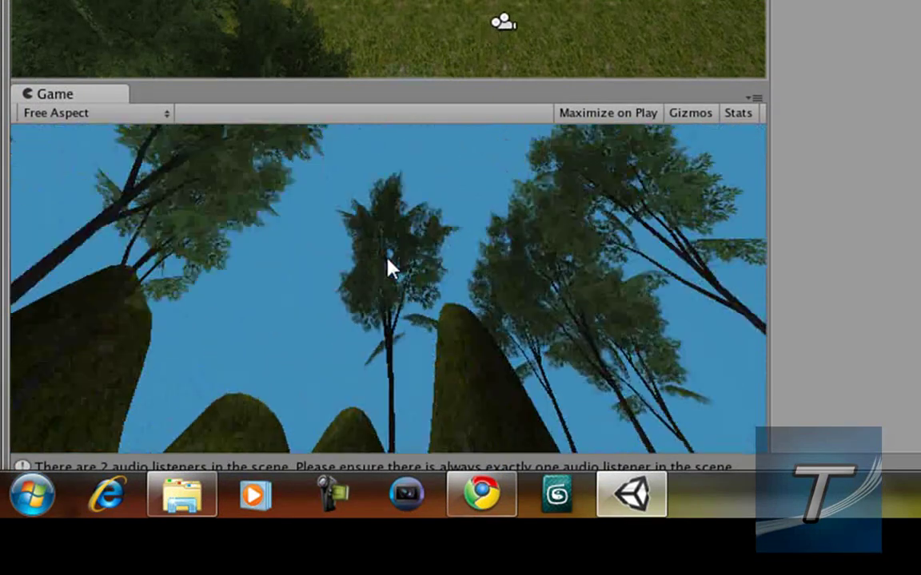
click(437, 44)
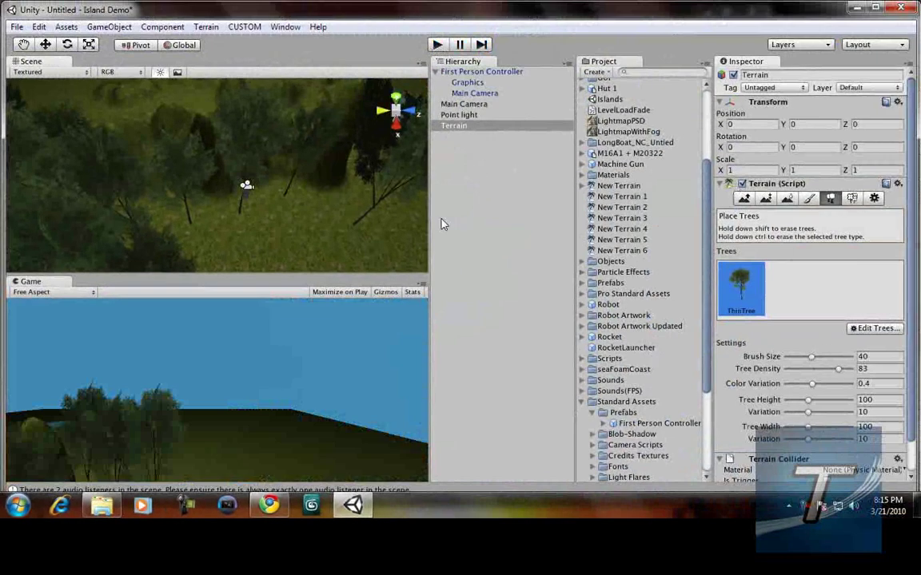
Add the Grass texture as the terrain's first paintable grass detail, with the second soft round brush selected
scroll(238, 228, up, 2)
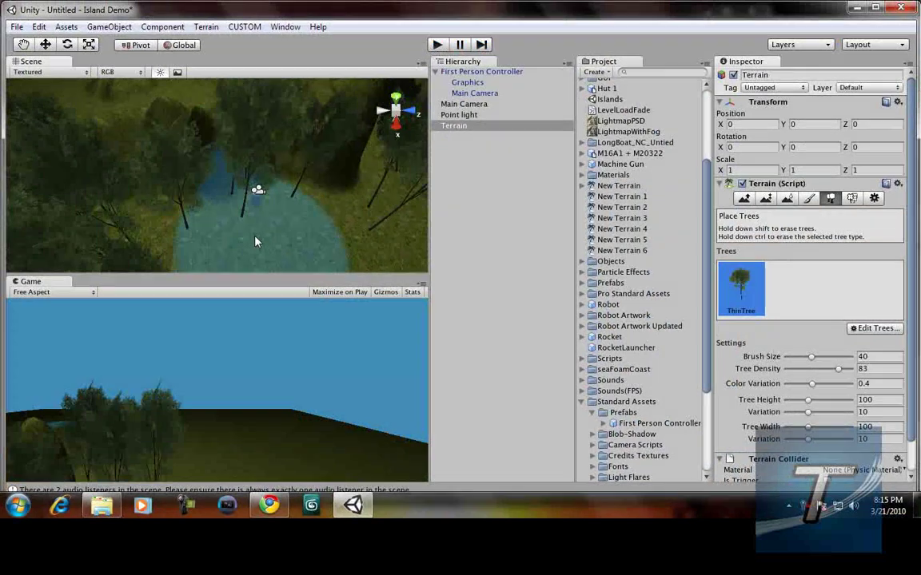
scroll(256, 241, up, 5)
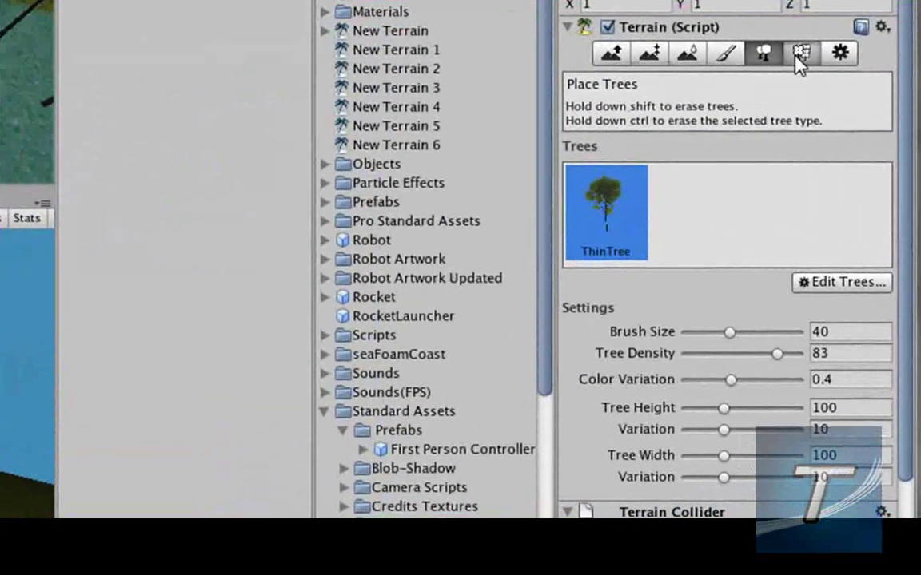
click(801, 54)
click(665, 184)
click(627, 190)
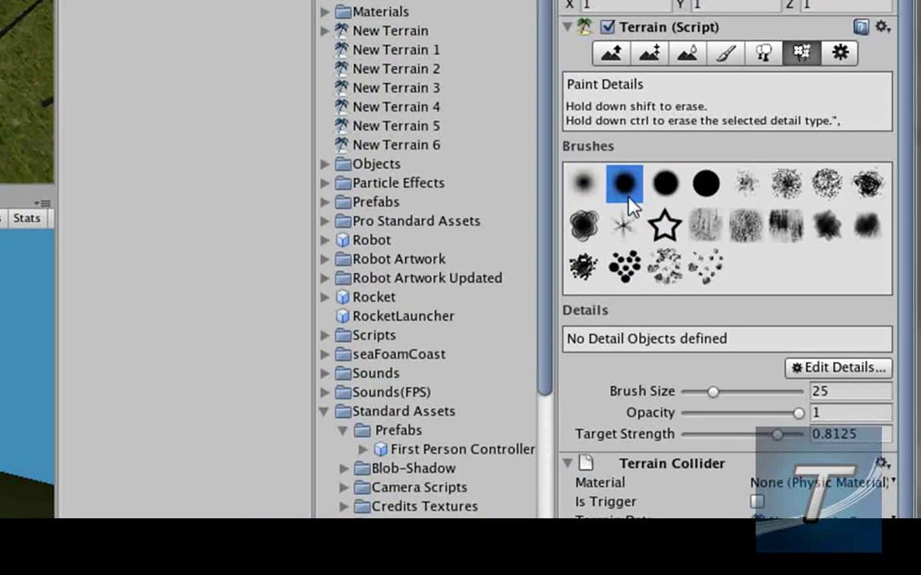
click(816, 367)
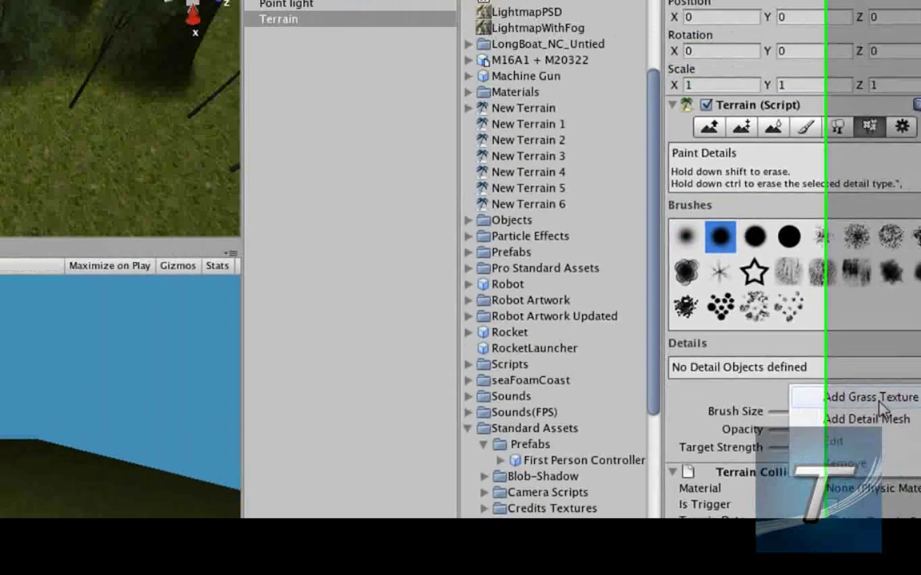
click(879, 401)
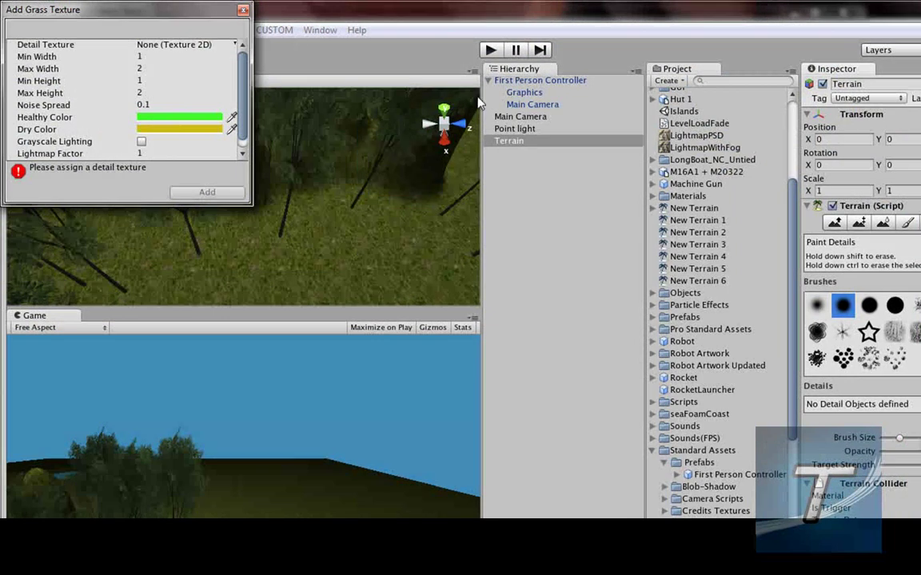
click(233, 45)
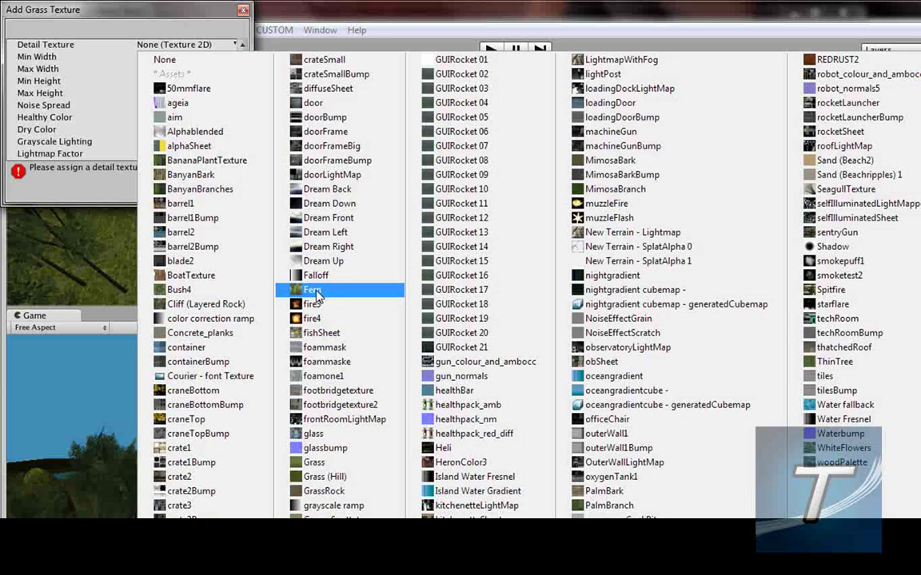
double_click(316, 467)
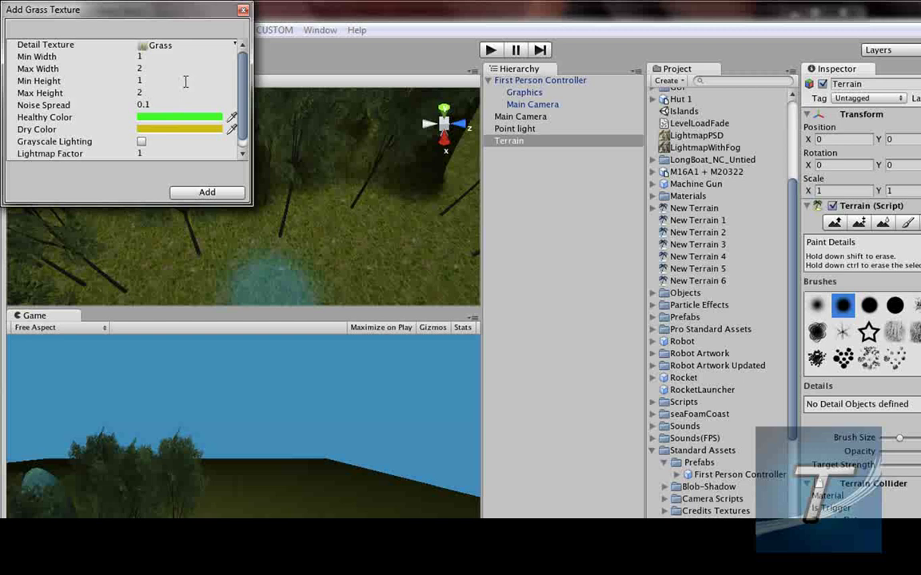
click(207, 193)
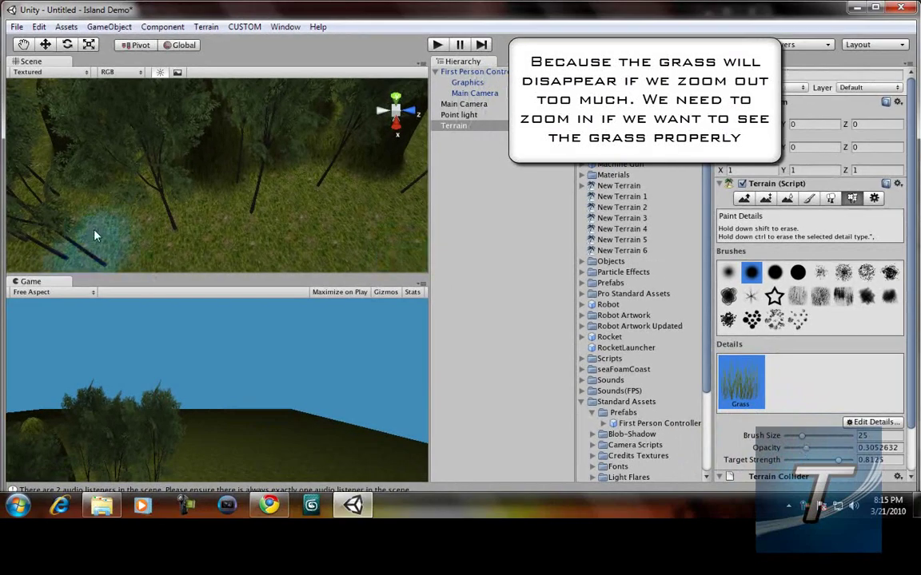
Paint Grass details across the ground among the trees, using brush size 25 and lowering opacity to about 0.12 and target strength to 0.125
click(134, 262)
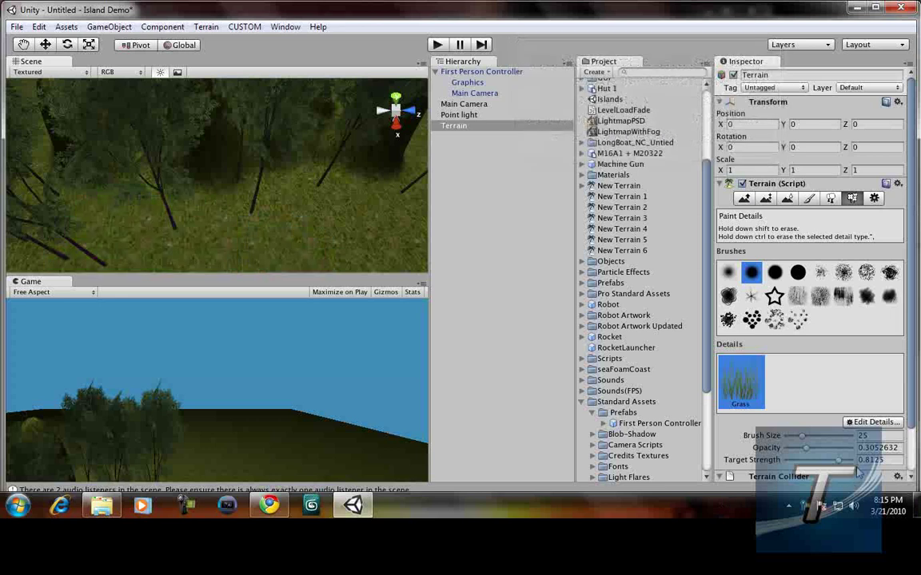
drag(841, 462, 803, 462)
mouse_move(148, 233)
mouse_down()
mouse_move(128, 243)
mouse_move(392, 218)
mouse_up()
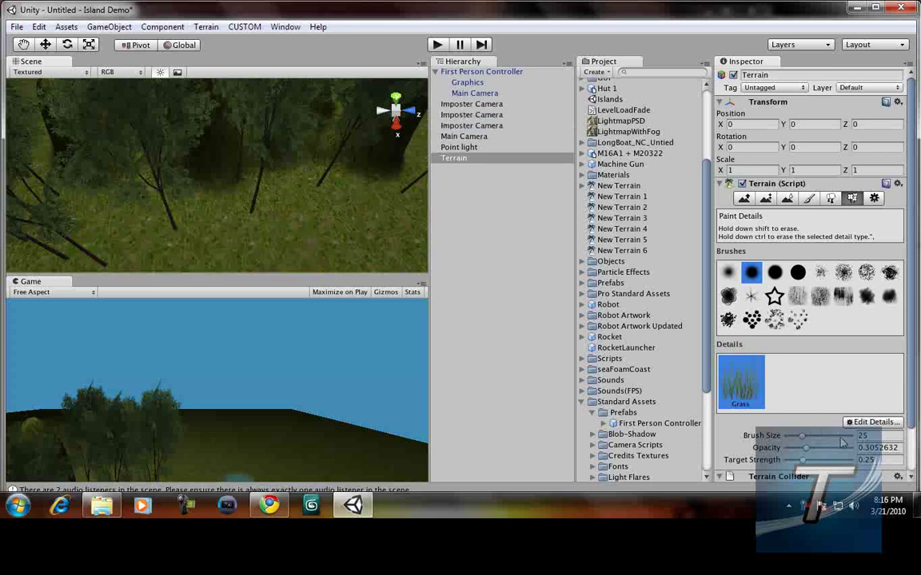
mouse_move(803, 461)
mouse_down()
mouse_move(792, 462)
mouse_move(797, 452)
mouse_up()
mouse_move(84, 231)
mouse_down()
mouse_move(279, 238)
mouse_move(406, 227)
mouse_move(376, 239)
mouse_move(90, 254)
mouse_move(248, 250)
mouse_move(80, 242)
mouse_move(331, 233)
mouse_up()
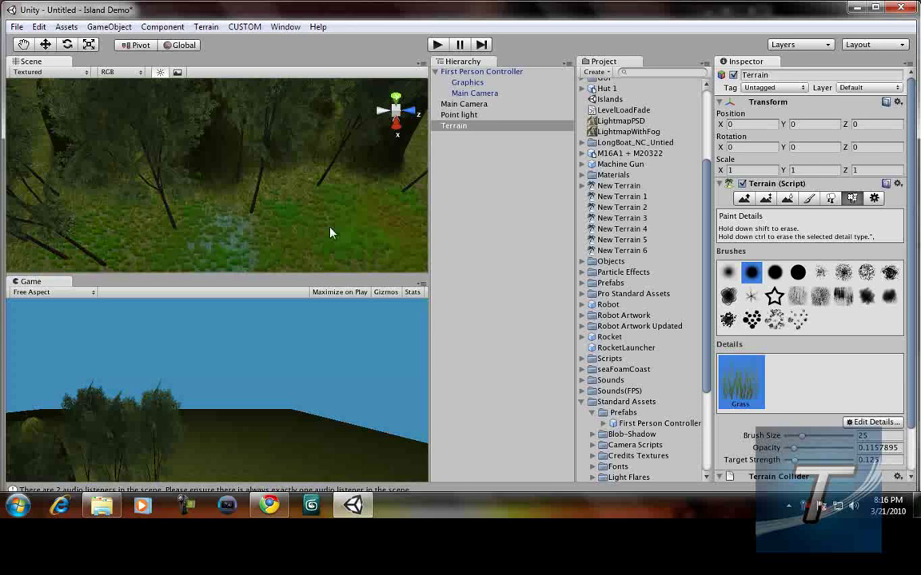
Change the Grass detail's healthy color to a dark green of RGB 24, 104, 13 and apply it
click(883, 425)
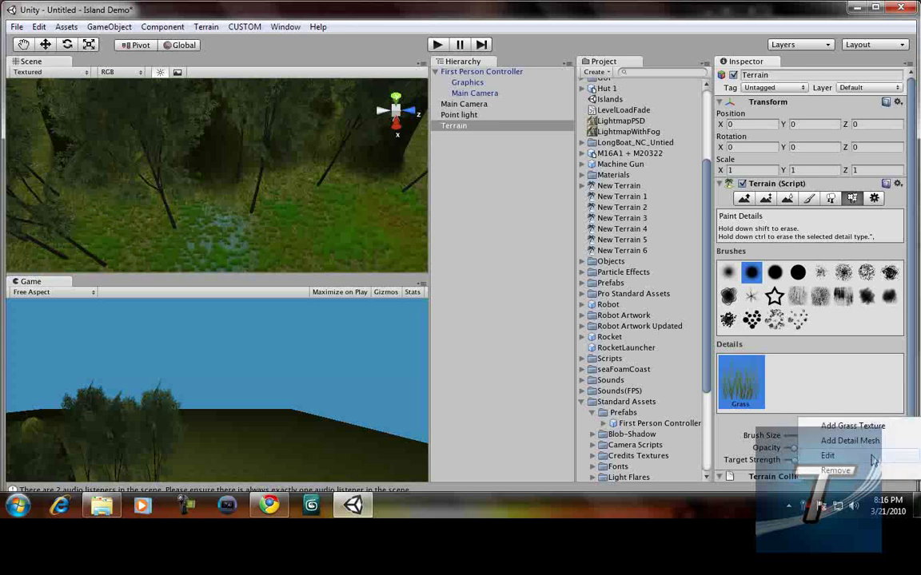
click(873, 457)
click(162, 105)
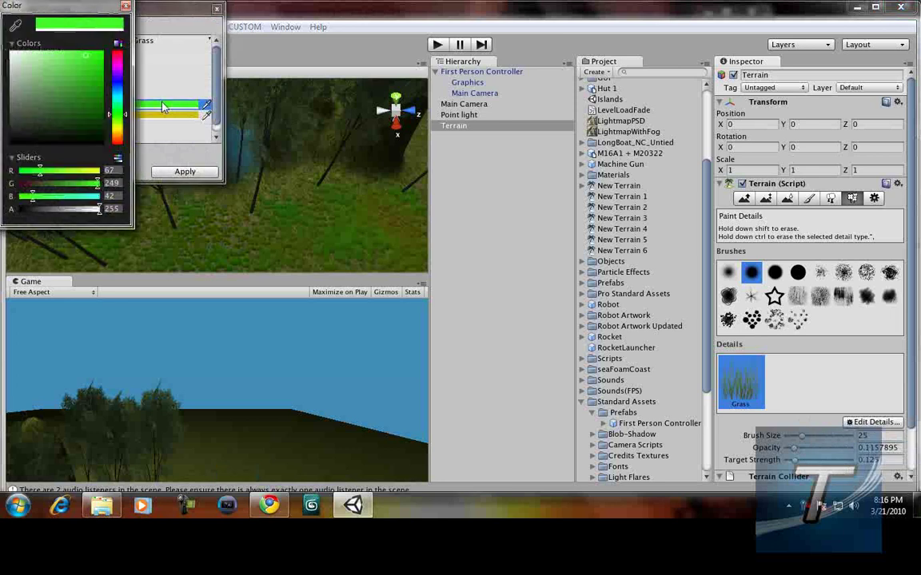
mouse_move(56, 97)
mouse_down()
mouse_move(88, 119)
mouse_move(89, 106)
mouse_up()
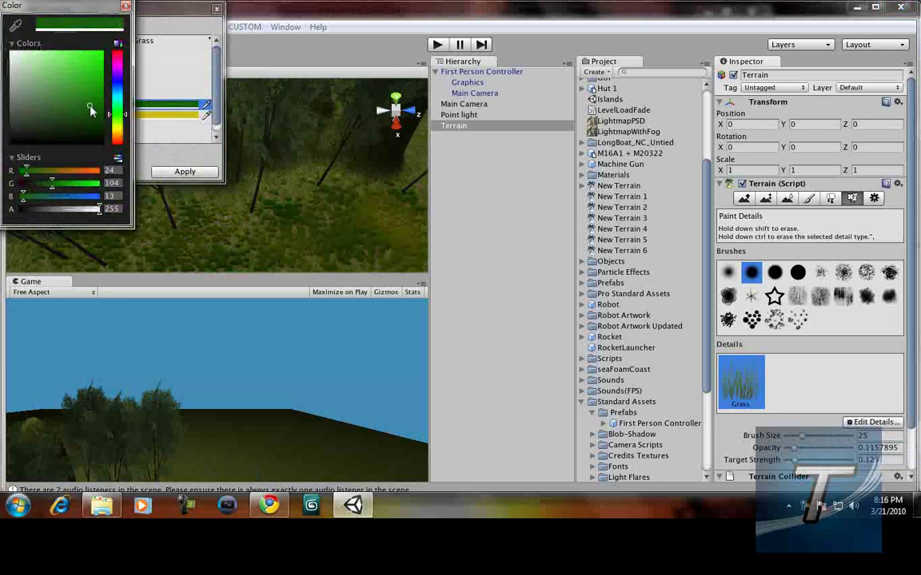
click(126, 6)
click(185, 172)
Play-test the level by walking through the painted grass and looking around at the trees and hills
click(435, 44)
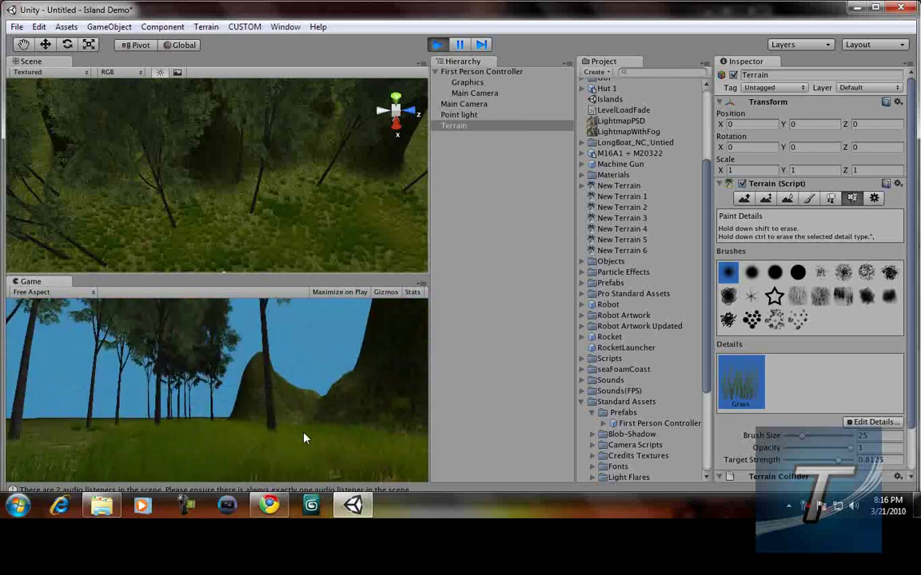
key(w)
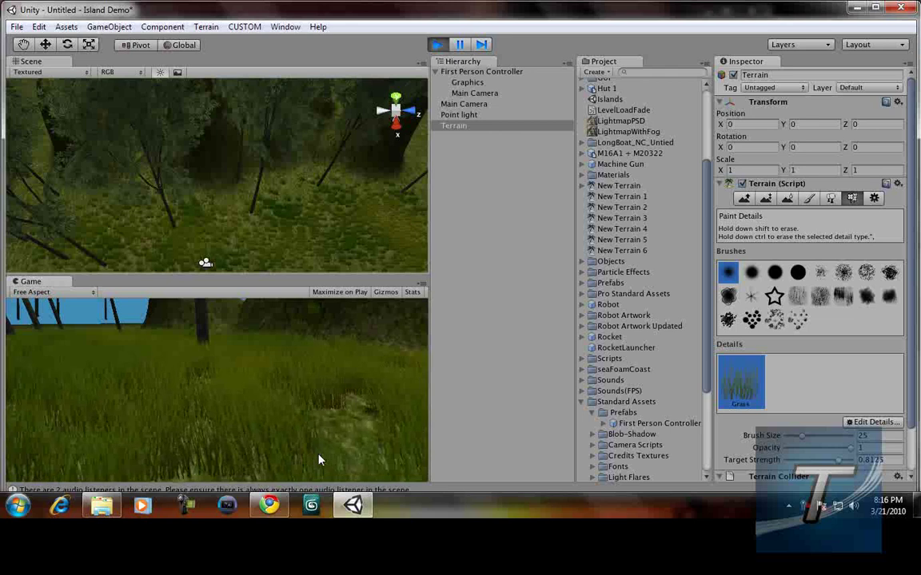
key(w)
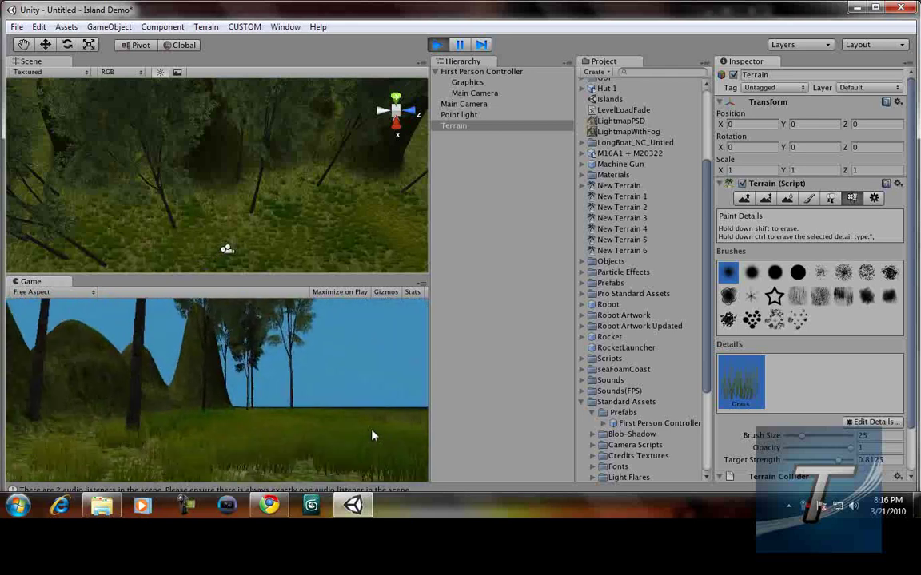
key(w)
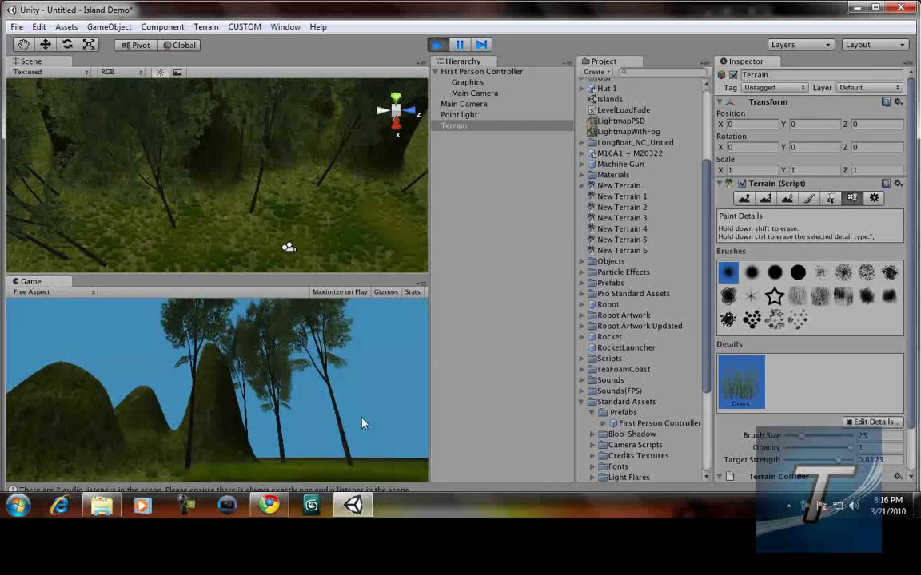
key(w)
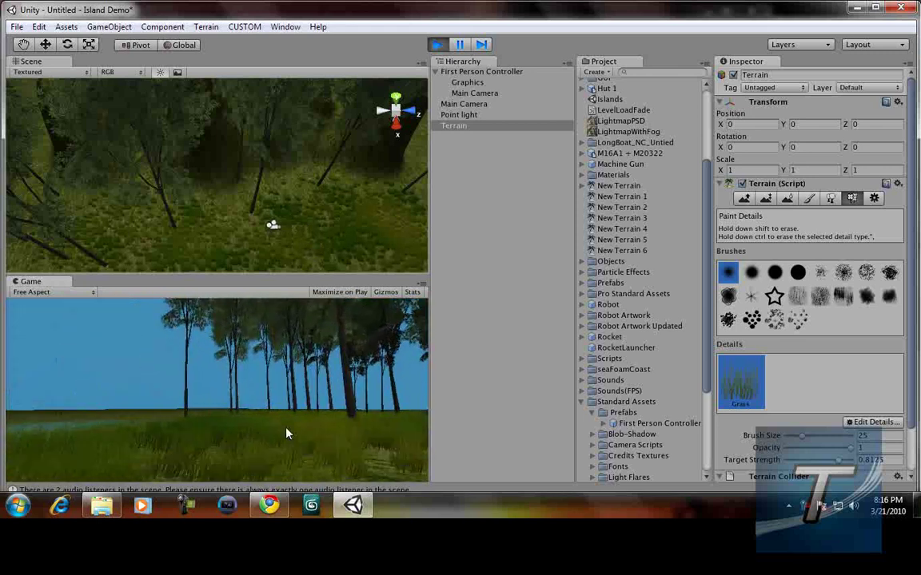
key(w)
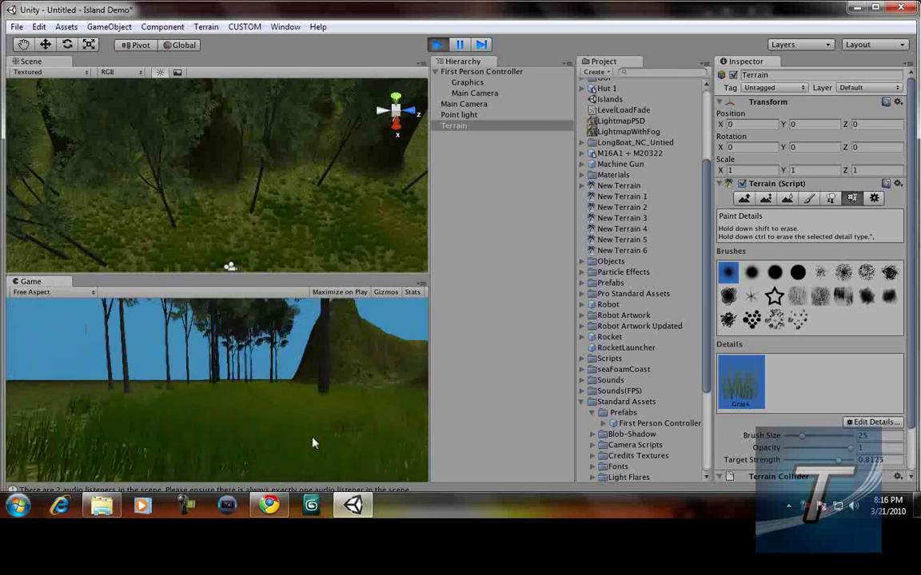
click(437, 45)
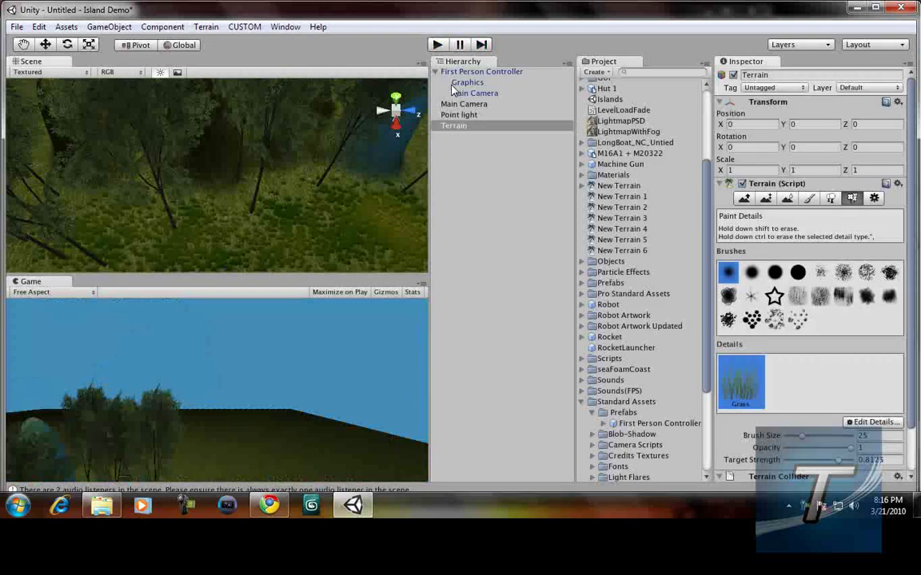
Delete the standalone Main Camera that is not part of the First Person Controller
click(454, 104)
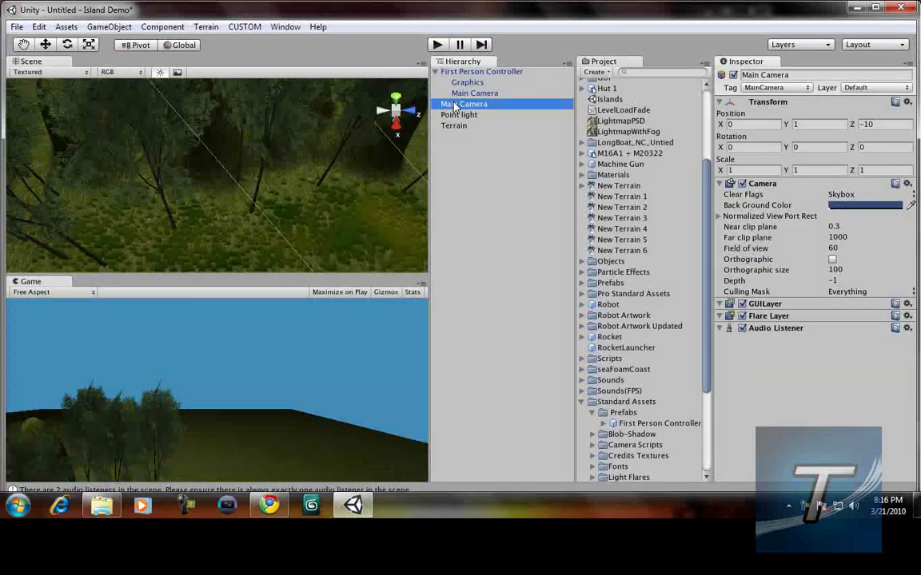
alt+drag(214, 210, 542, 224)
alt+drag(282, 194, 465, 145)
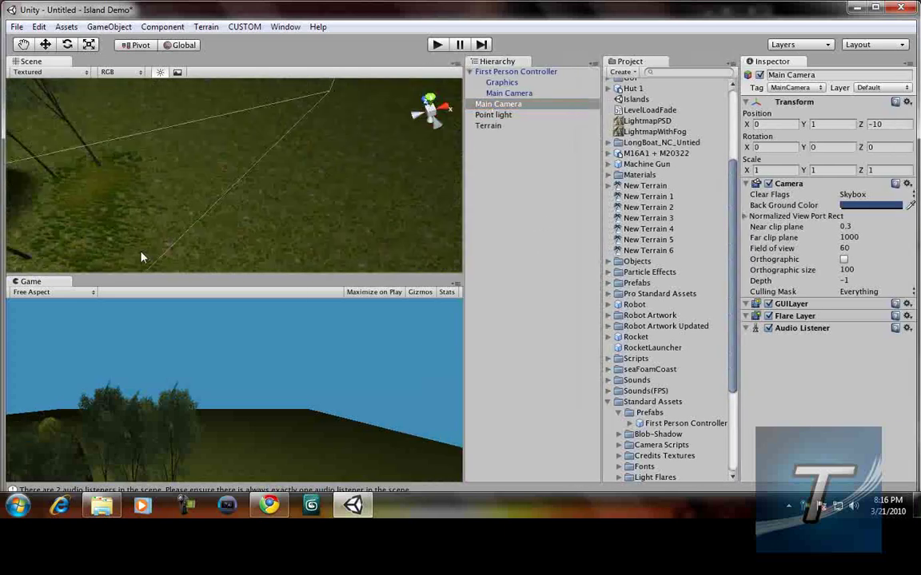
alt+drag(141, 251, 220, 159)
alt+drag(261, 125, 247, 84)
alt+drag(139, 206, 200, 147)
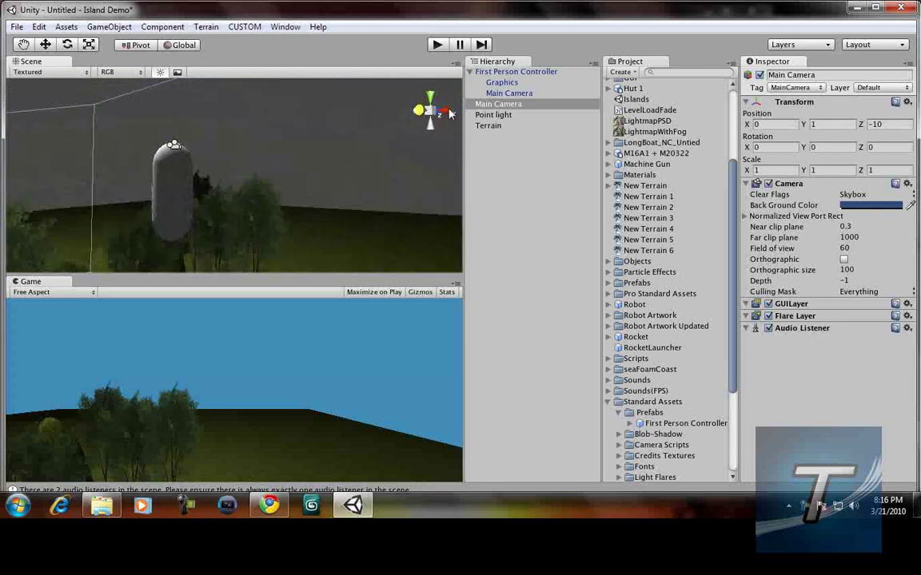
click(489, 108)
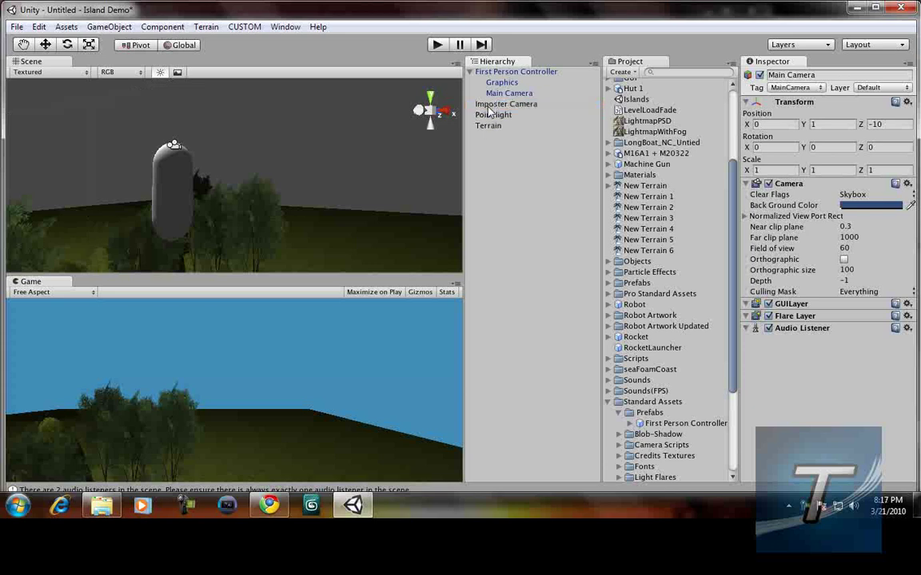
key(Delete)
Examine the First Person Controller's components, its child Main Camera and its Graphics capsule
click(508, 92)
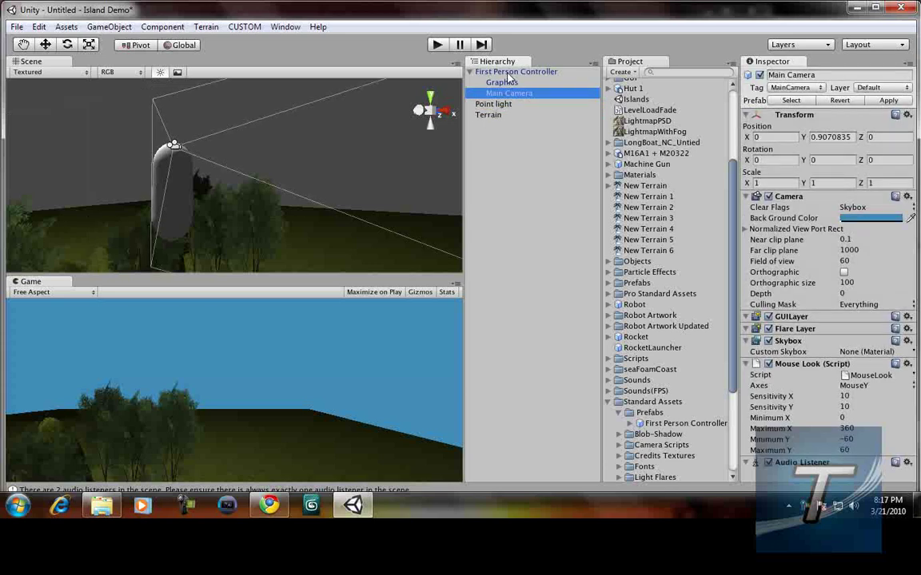
click(511, 72)
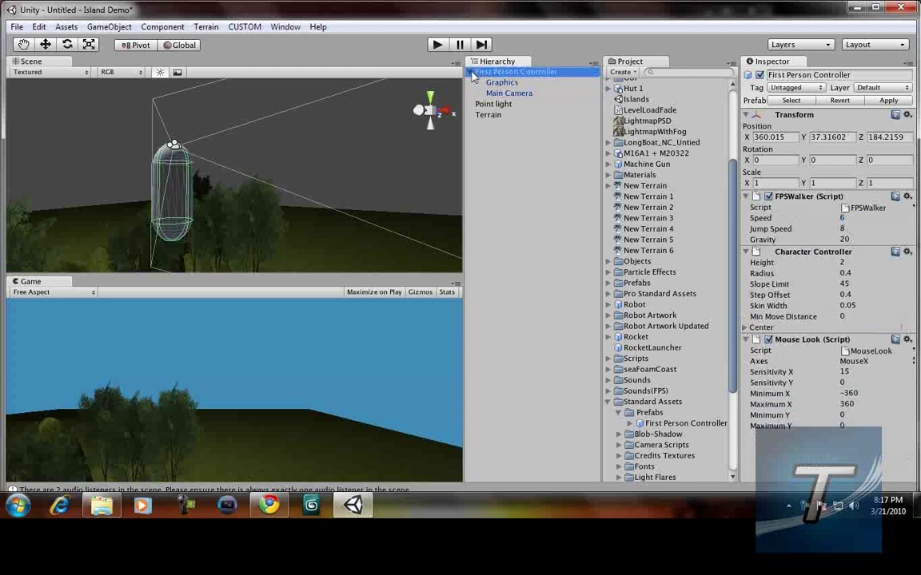
click(470, 72)
right_drag(303, 162, 175, 169)
click(206, 185)
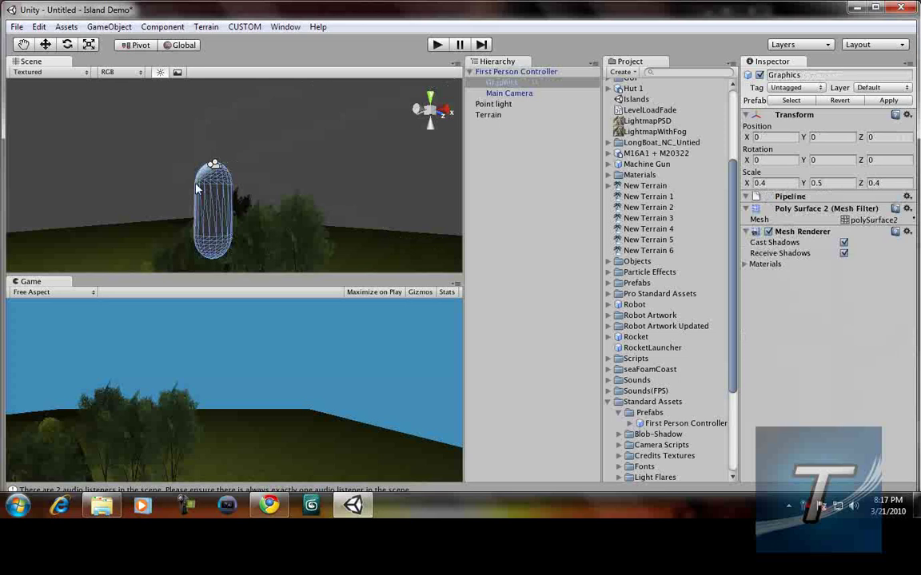
alt+drag(386, 160, 383, 227)
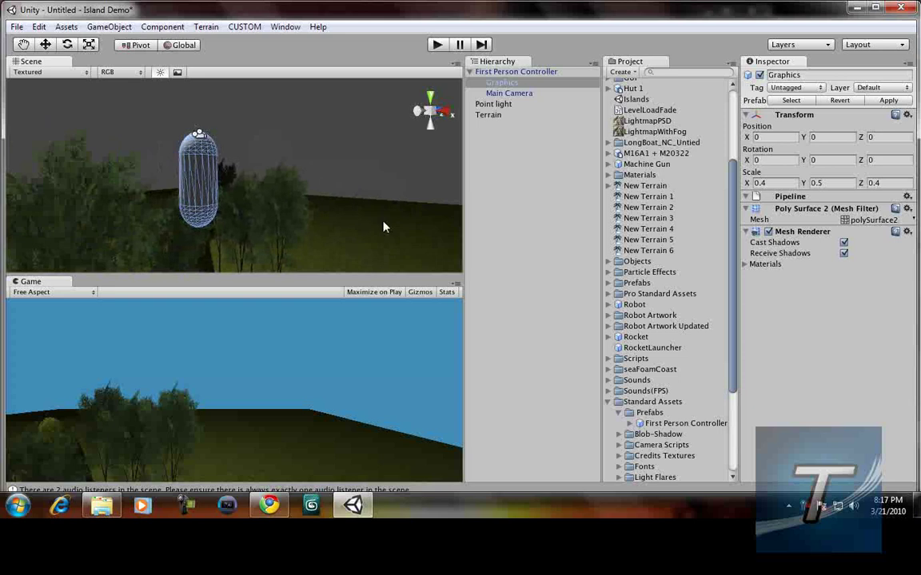